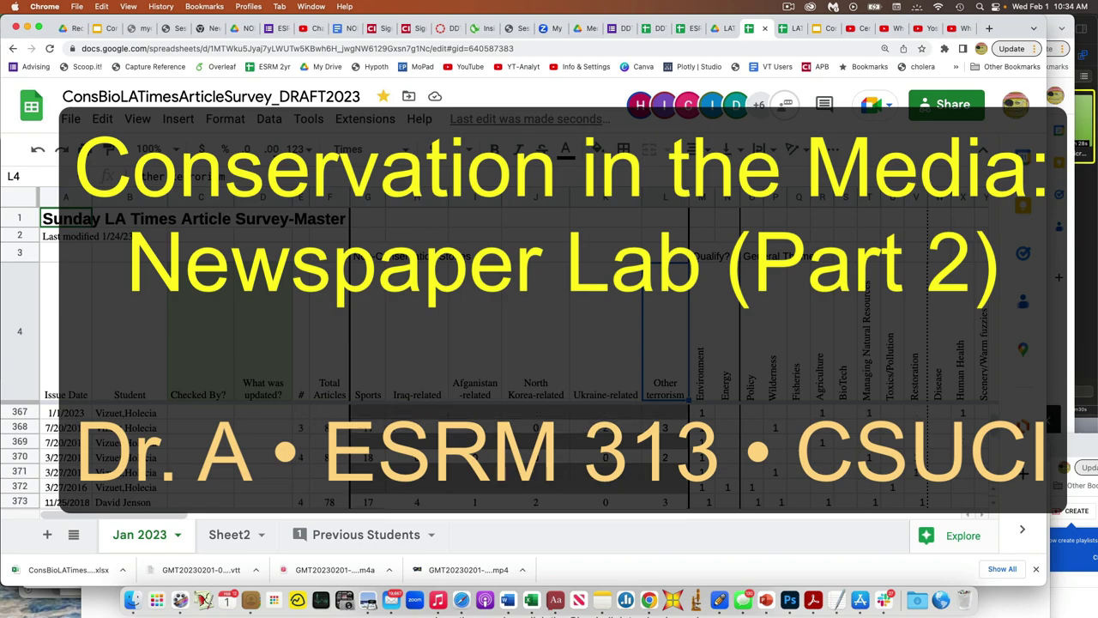
# Look through the end of the survey entries and the column totals, then inspect the Total Articles formula in F427 under Raw Totals
pyautogui.scroll(3, 291, 467)
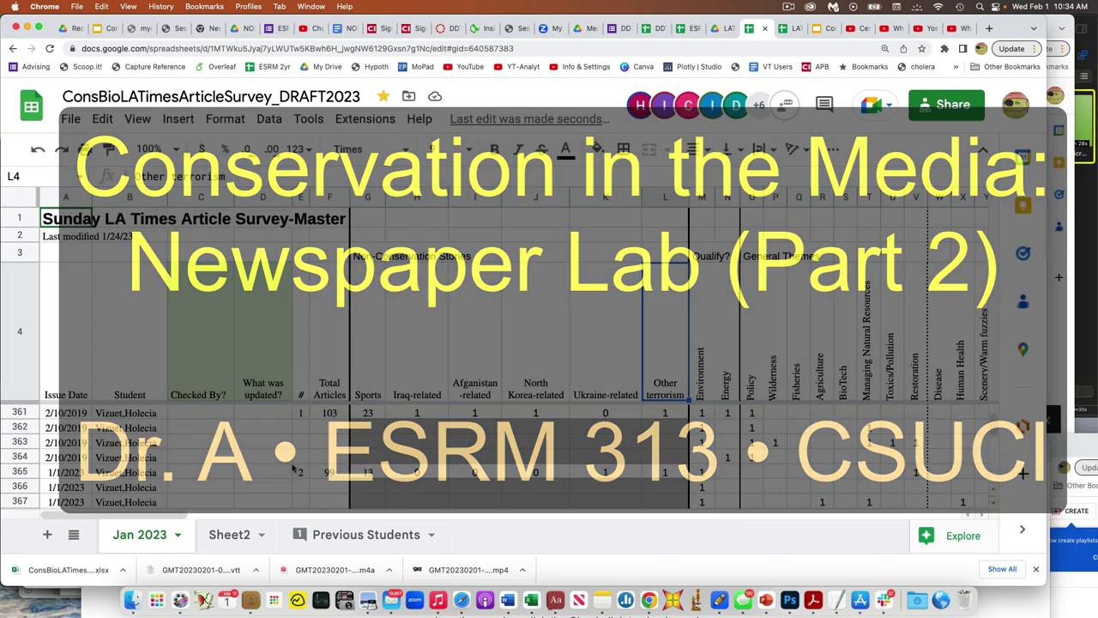
pyautogui.scroll(-5, 292, 467)
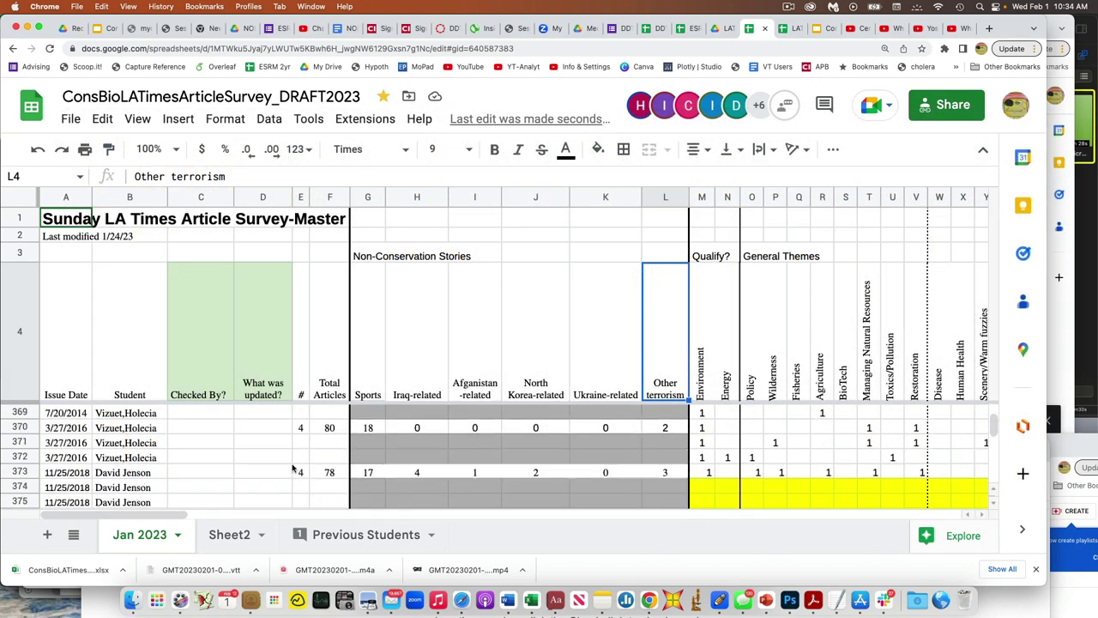
pyautogui.scroll(-2, 291, 467)
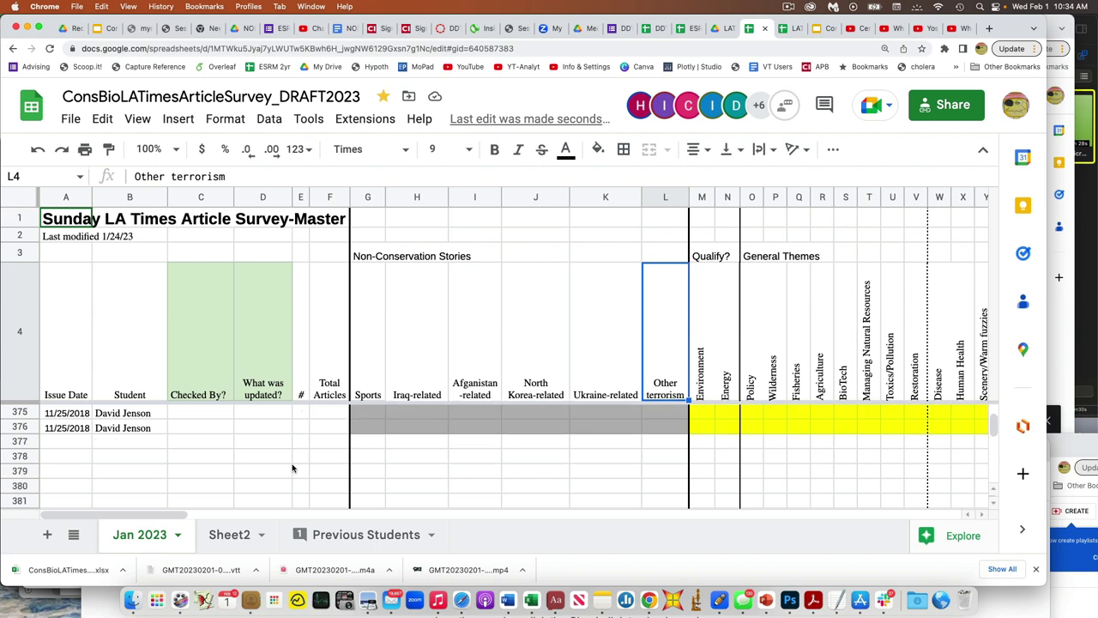
pyautogui.scroll(-12, 292, 467)
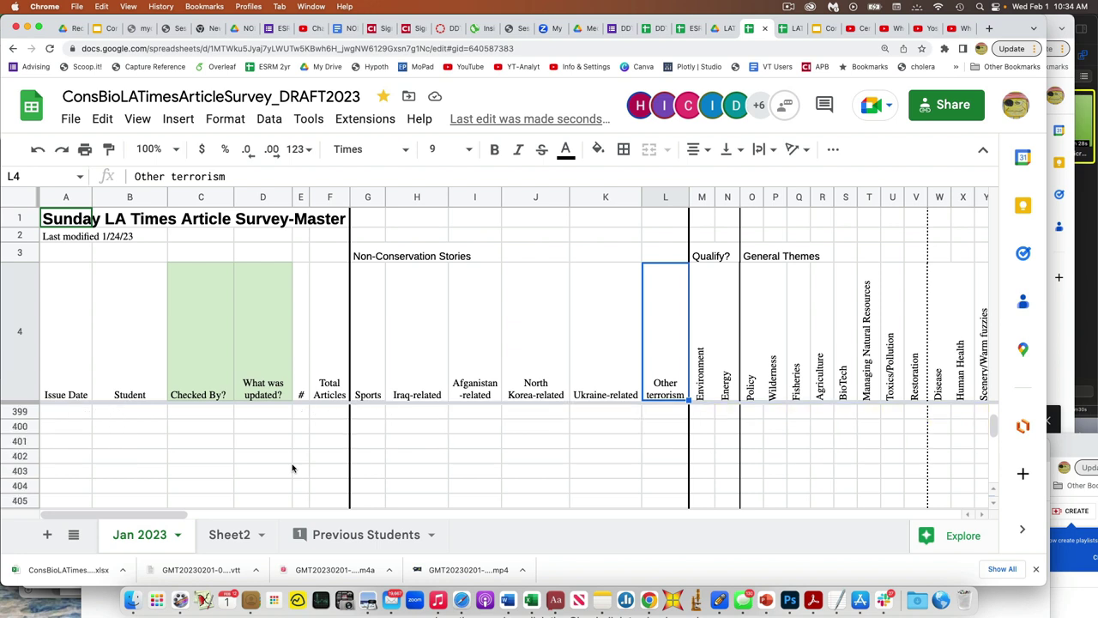
pyautogui.scroll(-6, 292, 468)
pyautogui.scroll(1, 292, 467)
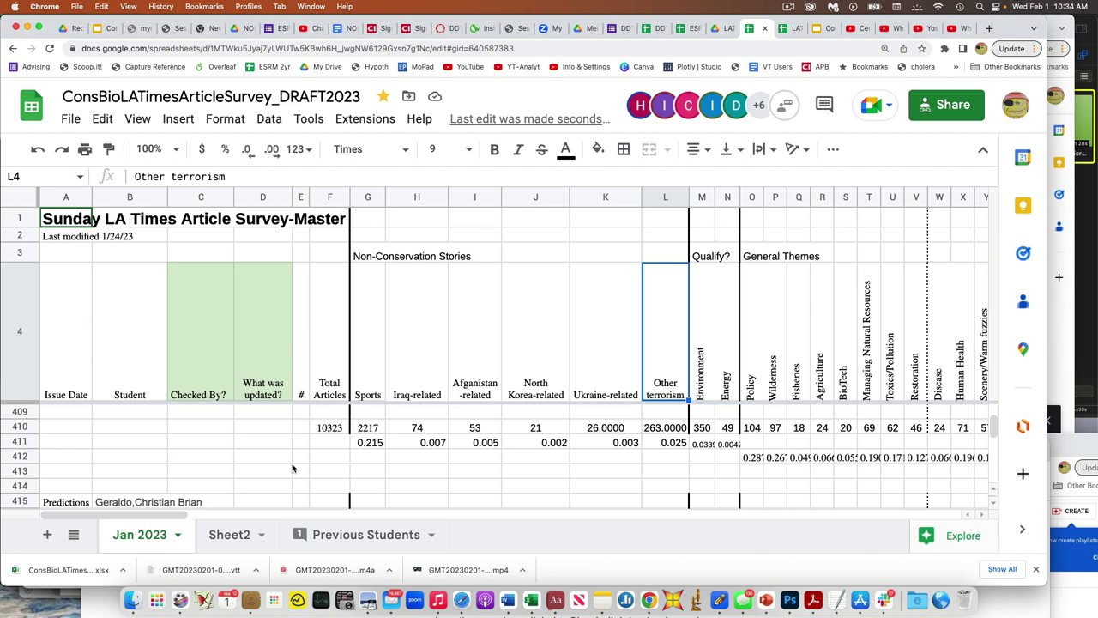
pyautogui.scroll(-5, 891, 365)
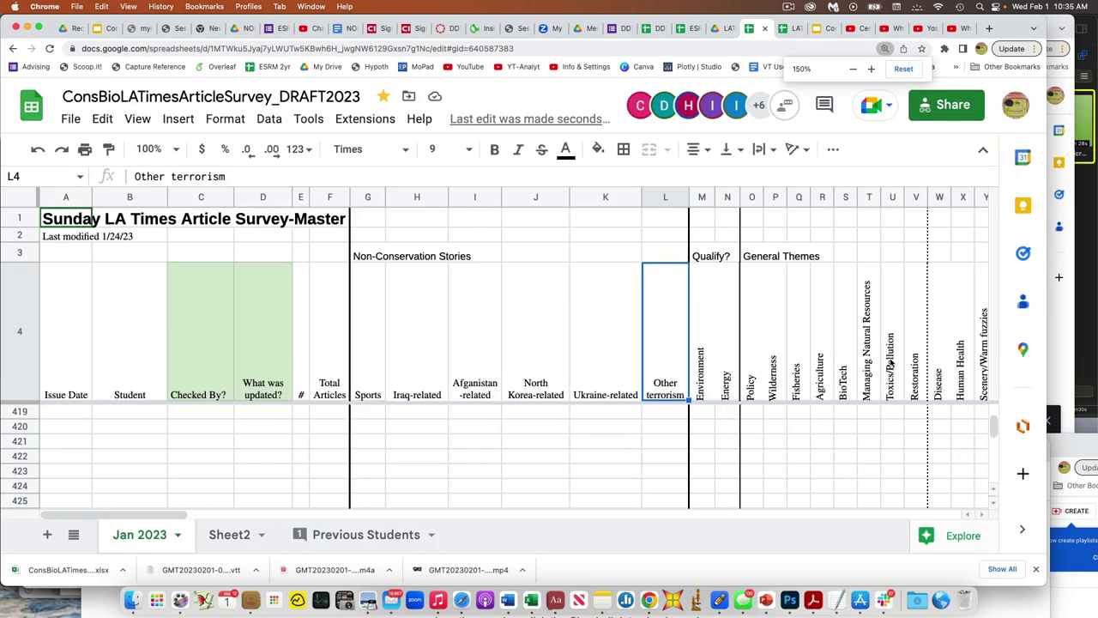
pyautogui.scroll(-3, 667, 441)
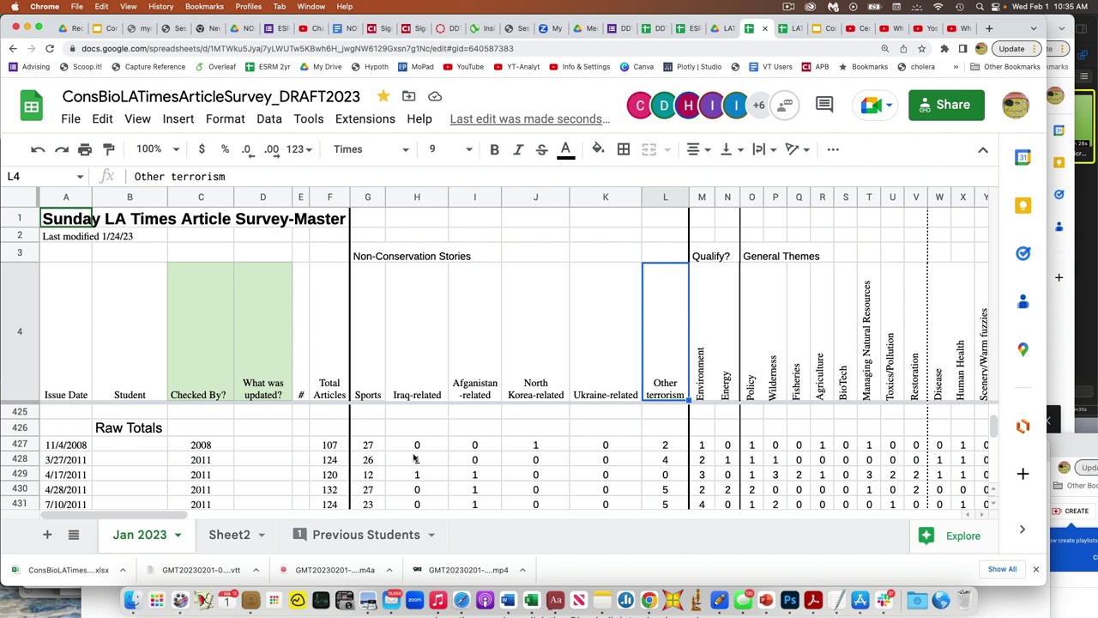
pyautogui.click(340, 447)
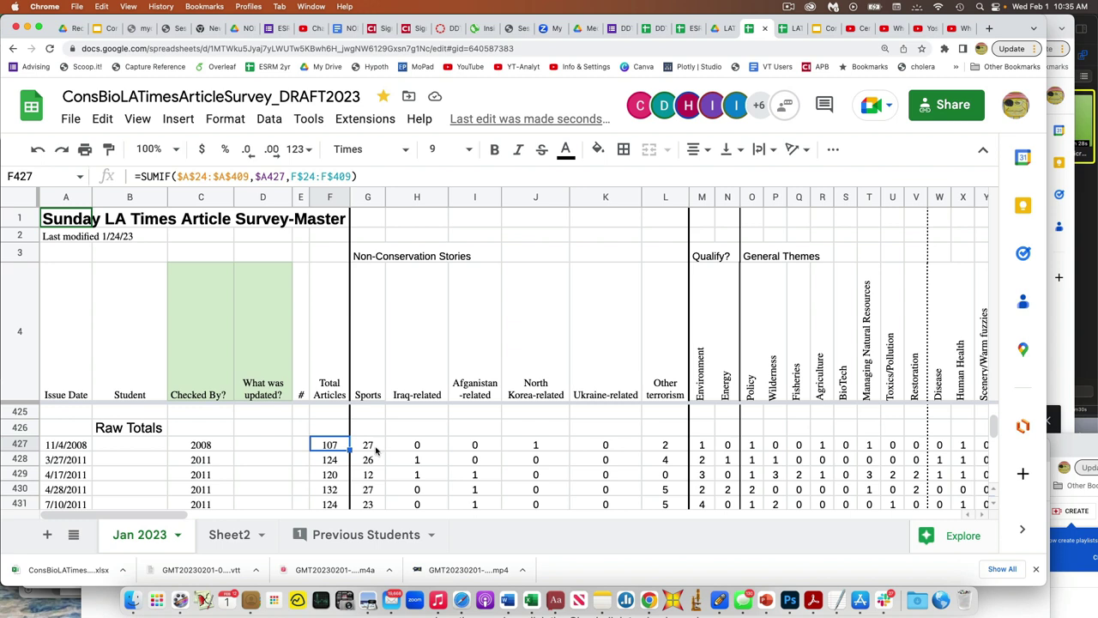
# Inspect the formula and its cell range behind the overall Total Articles sum in F410
pyautogui.scroll(6, 375, 451)
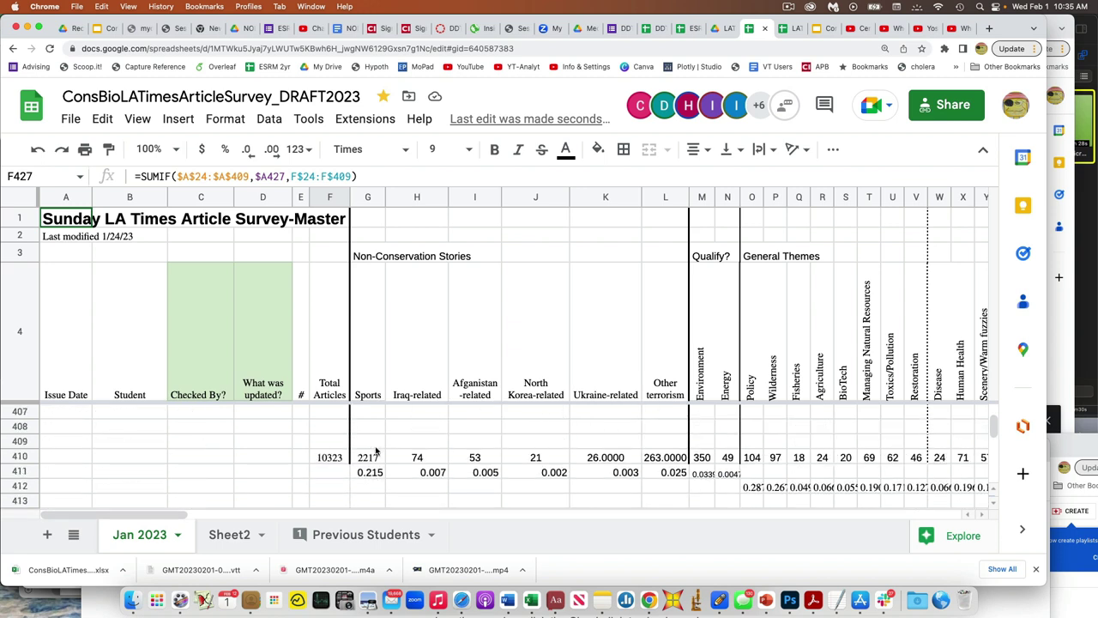
pyautogui.click(336, 457)
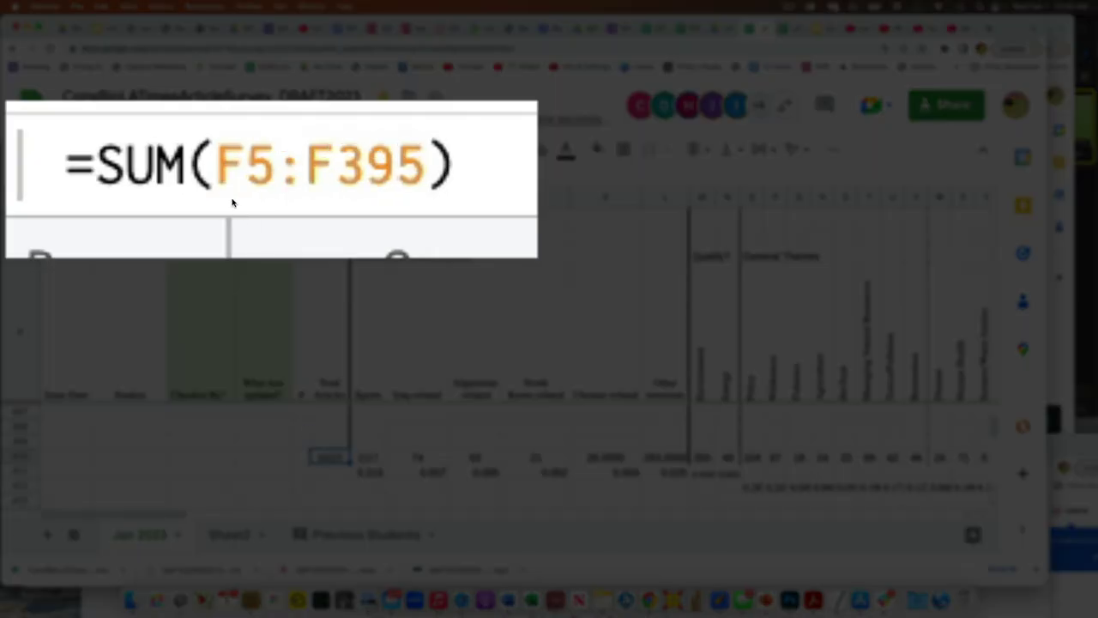
pyautogui.click(222, 176)
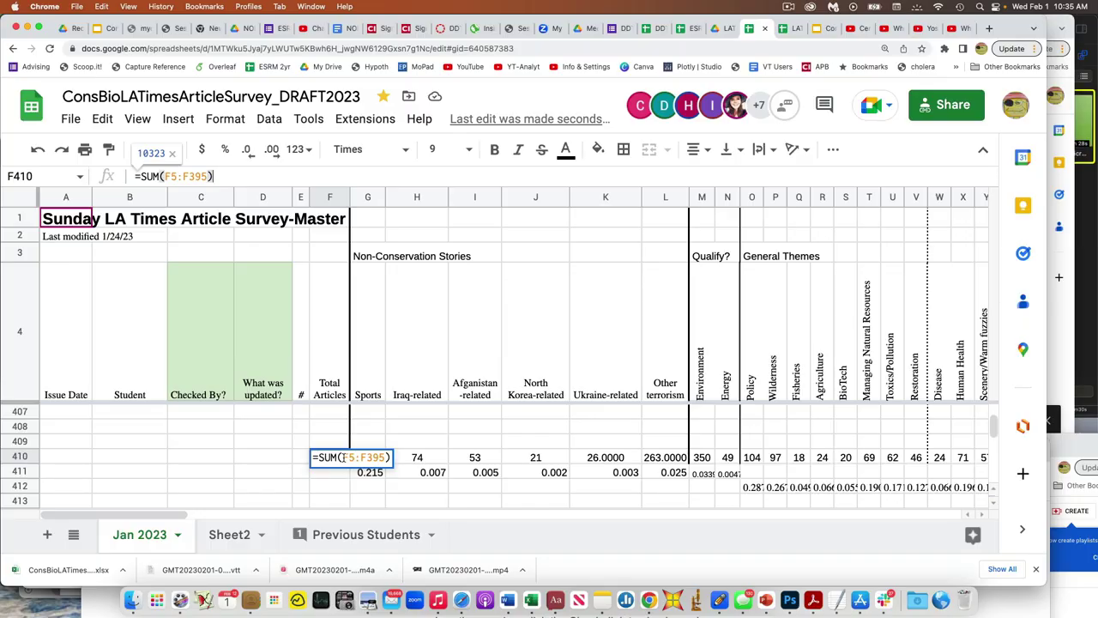
pyautogui.click(343, 458)
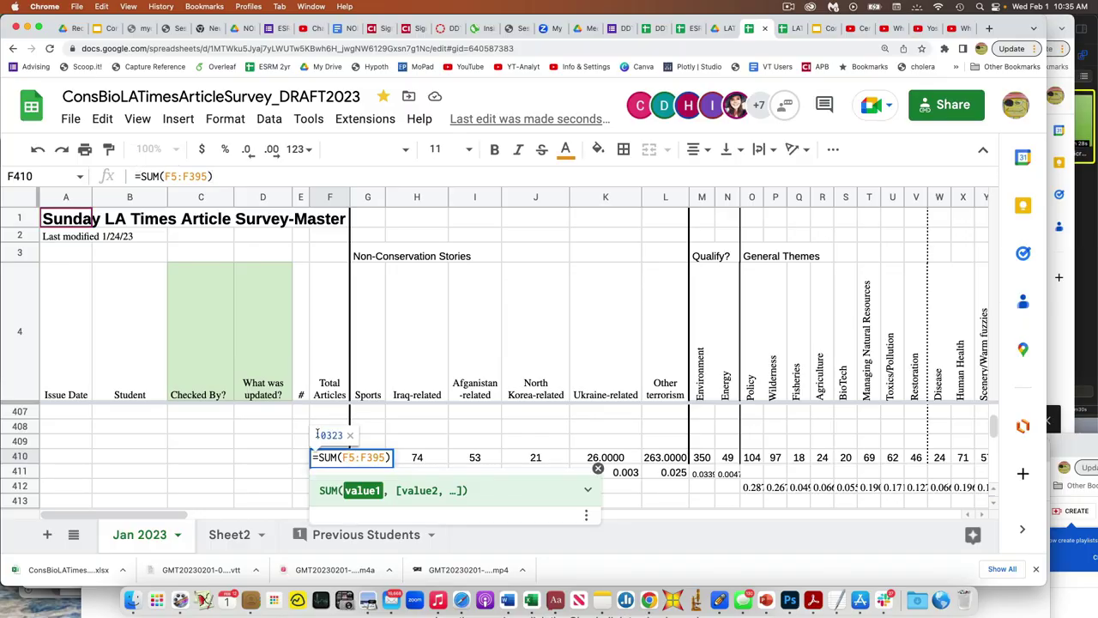
# Look back over the survey entries and inspect the formula behind the Sports column sum in G410
pyautogui.scroll(12, 277, 443)
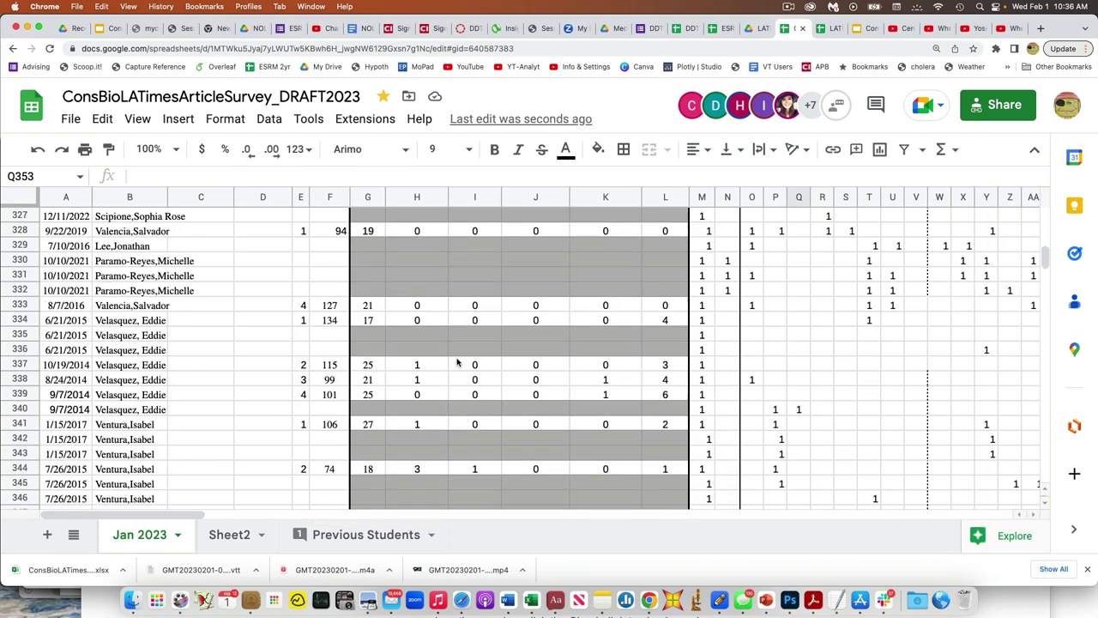
pyautogui.scroll(-5, 457, 364)
pyautogui.scroll(-8, 458, 363)
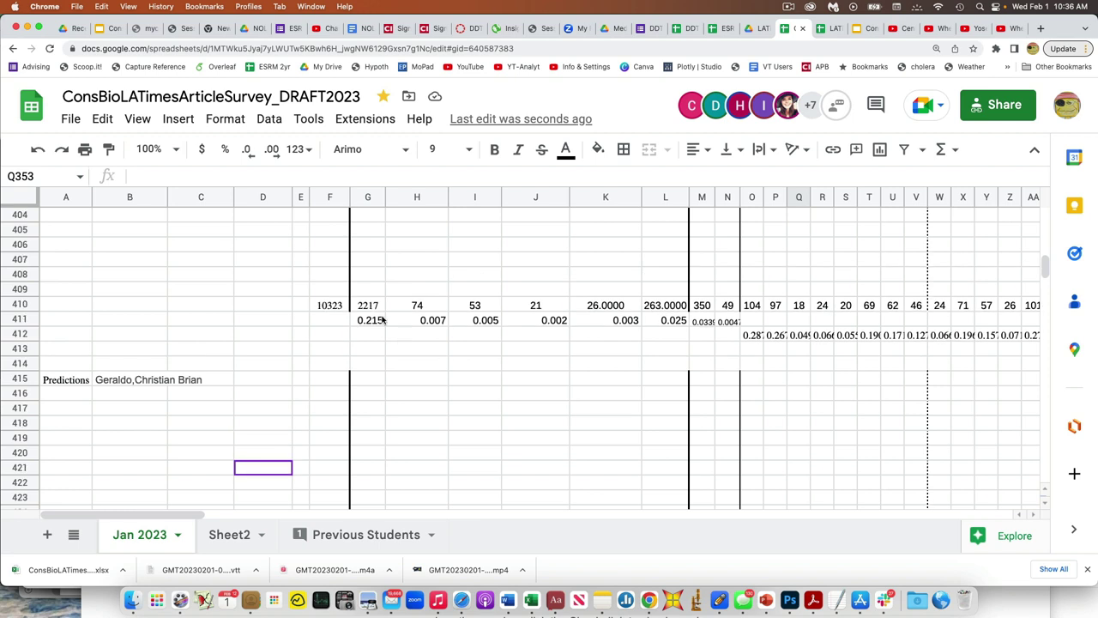
pyautogui.click(375, 308)
pyautogui.doubleClick(375, 309)
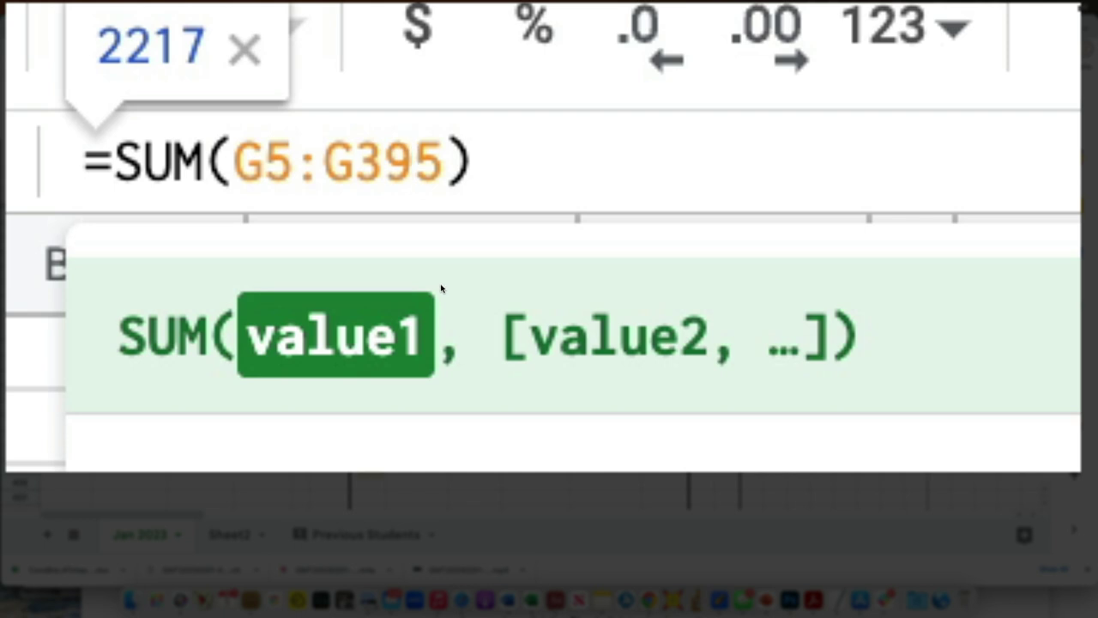
pyautogui.press('Tab')
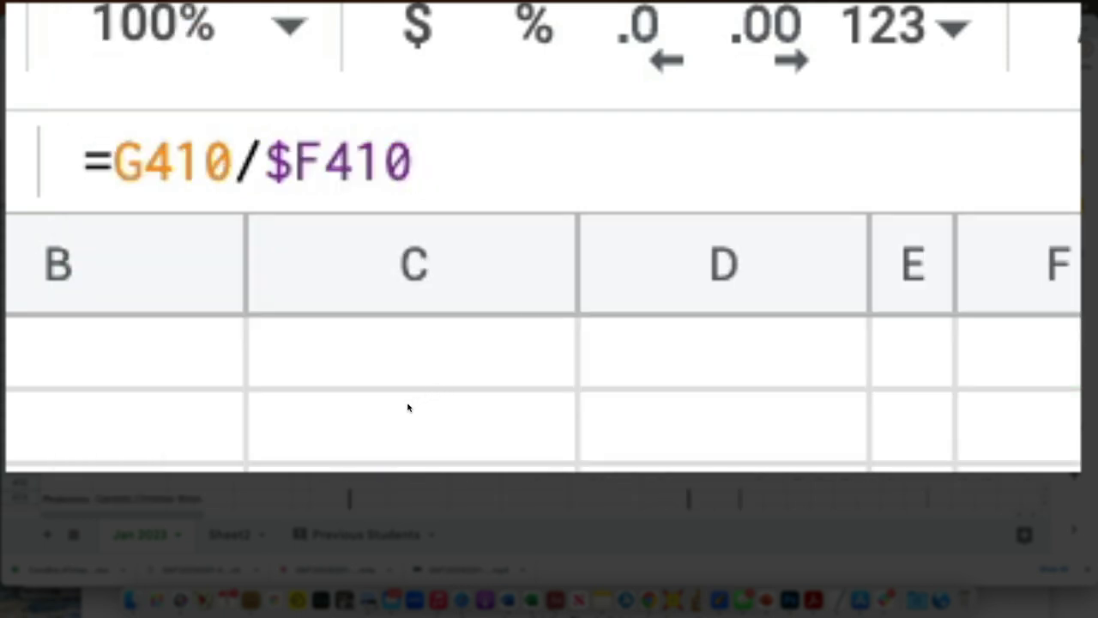
# Compare the sum formulas across row 410, from Total Articles in F410 through Environment in M410
pyautogui.click(369, 424)
pyautogui.press('Left')
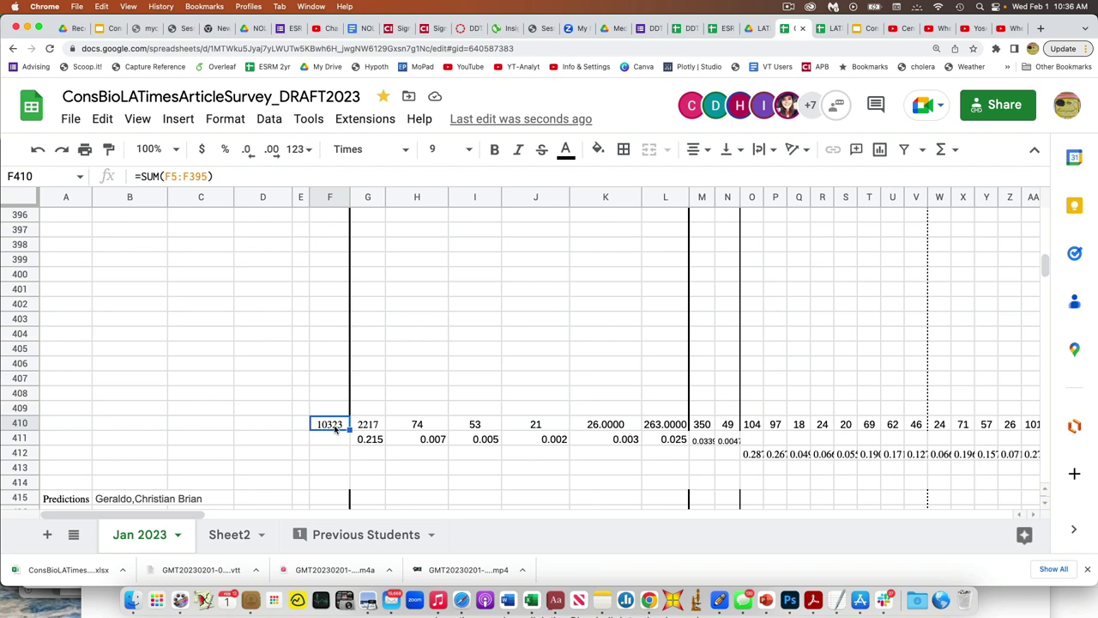
pyautogui.click(376, 425)
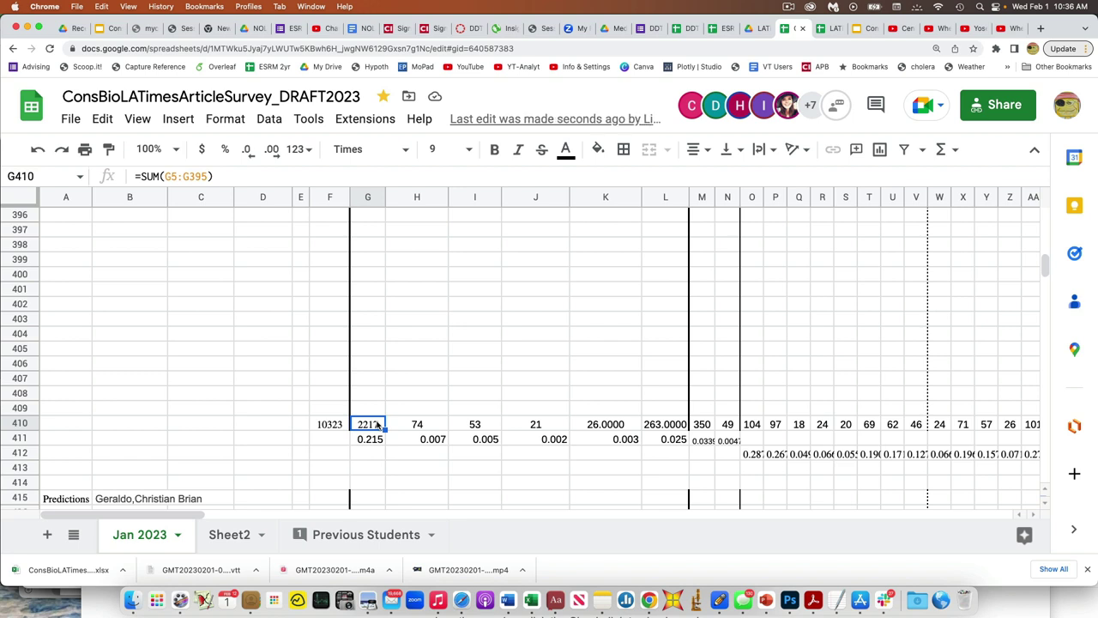
pyautogui.press('Right')
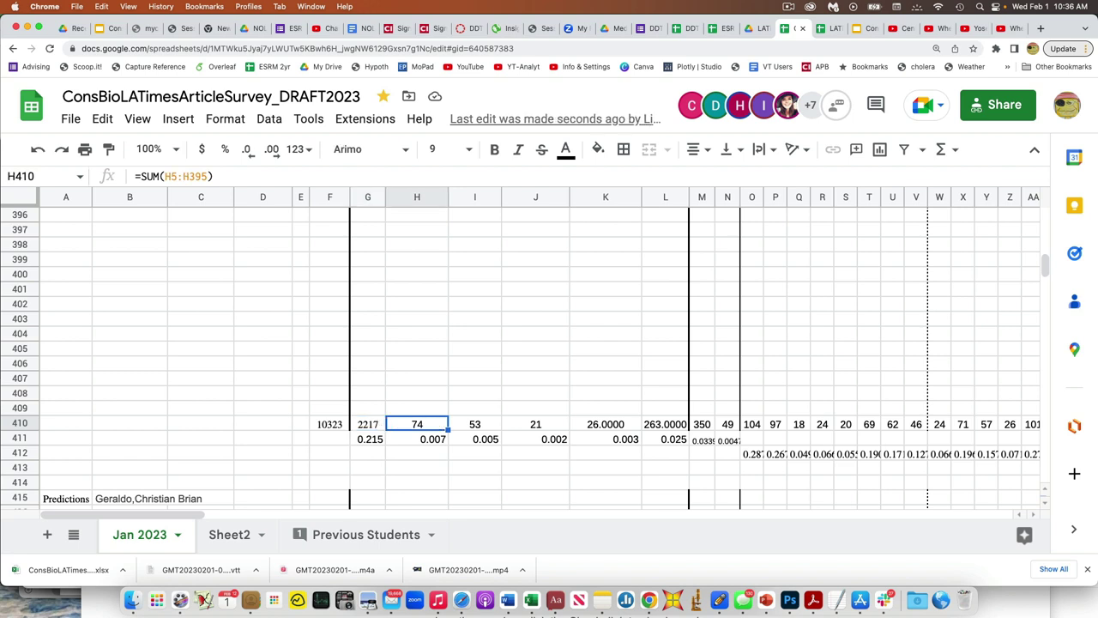
pyautogui.press('Right')
pyautogui.press('Right')
pyautogui.press('Right')
pyautogui.press('Right')
pyautogui.press('Right')
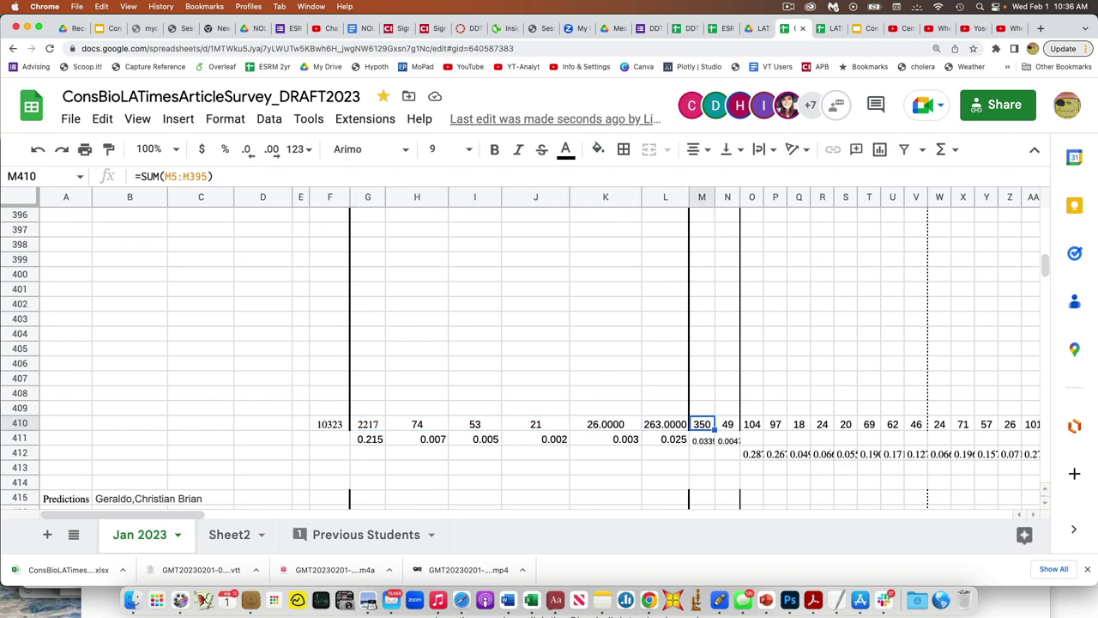
pyautogui.press('Left')
pyautogui.press('Left')
pyautogui.press('Left')
pyautogui.press('Left')
pyautogui.press('Left')
pyautogui.press('Left')
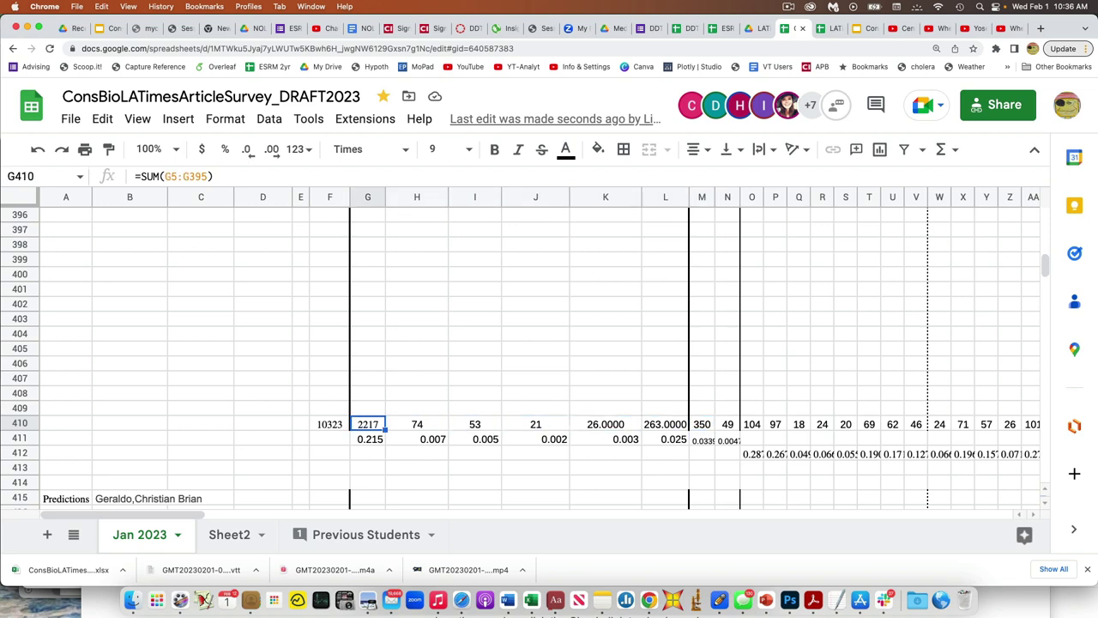
# Inspect the proportion formulas for Sports in G411 and Environment in M411, checking which cells they reference
pyautogui.press('Down')
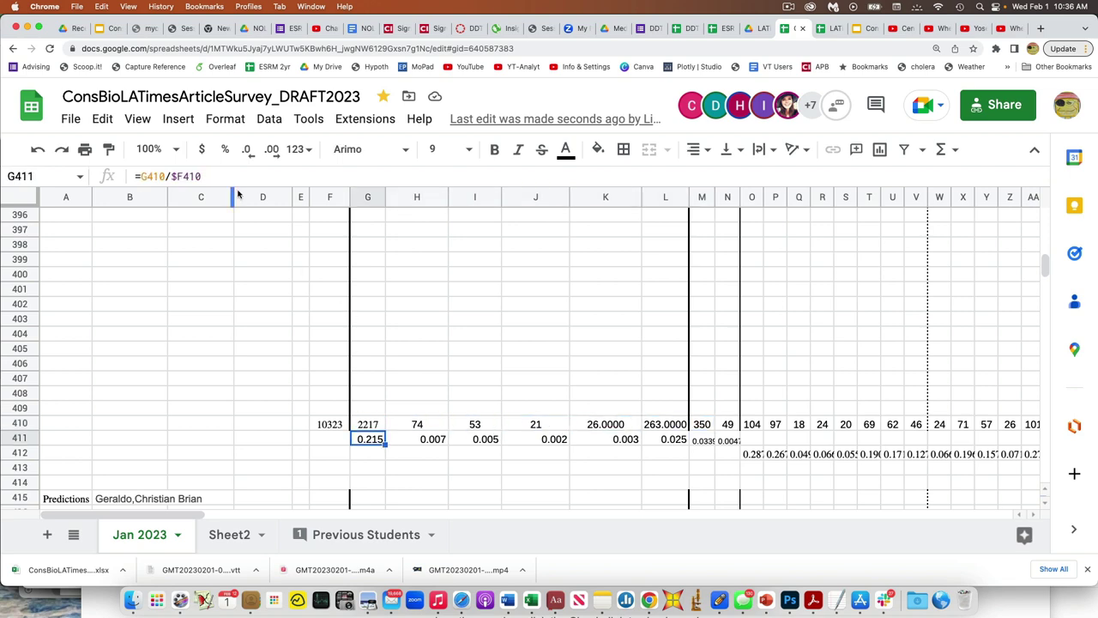
pyautogui.click(198, 176)
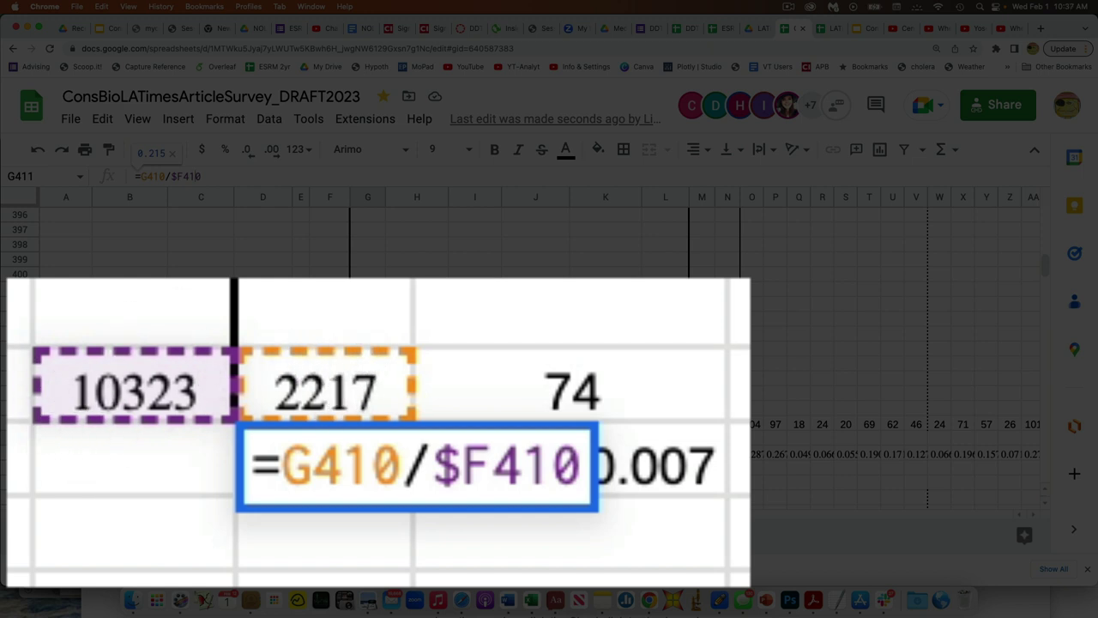
pyautogui.press('Return')
pyautogui.click(367, 454)
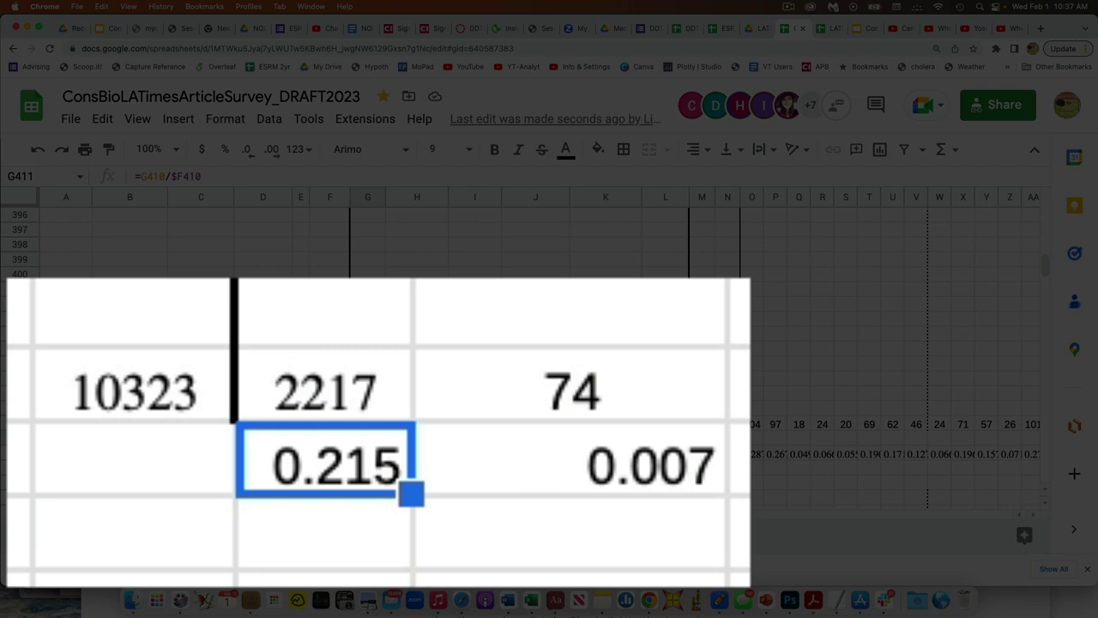
pyautogui.click(702, 454)
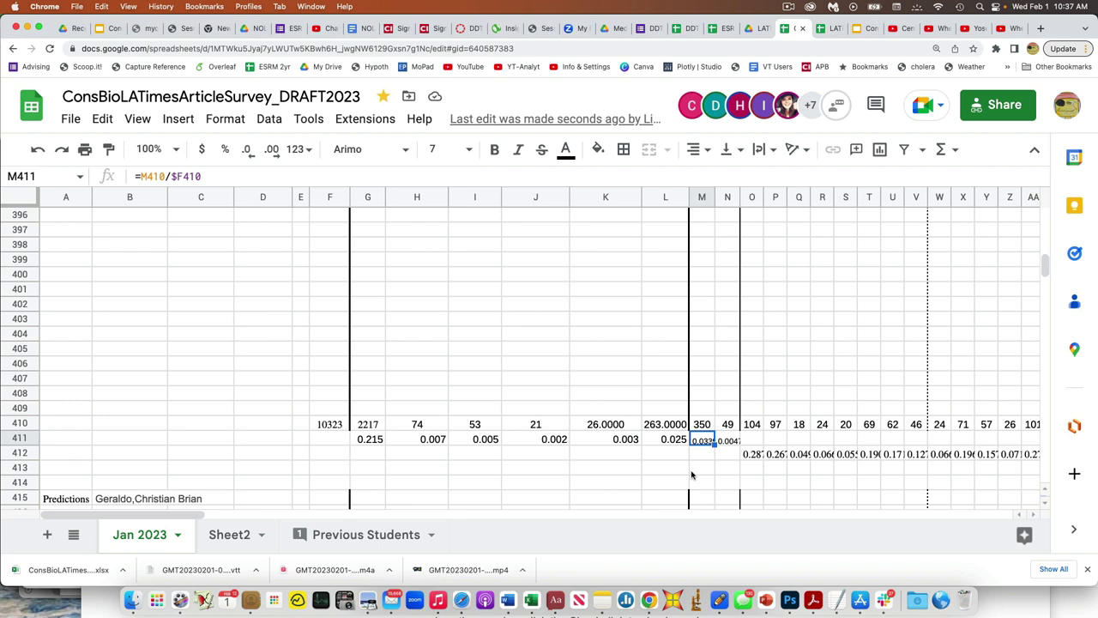
pyautogui.click(373, 439)
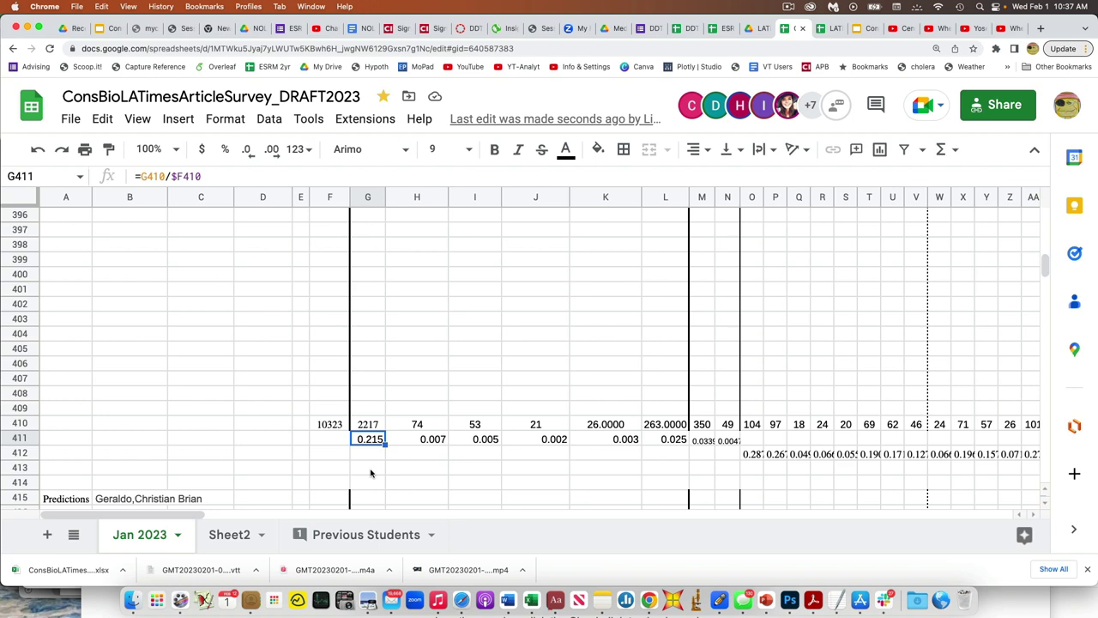
# Compare the proportion formulas of the remaining non-conservation story columns, H411 through L411
pyautogui.click(433, 449)
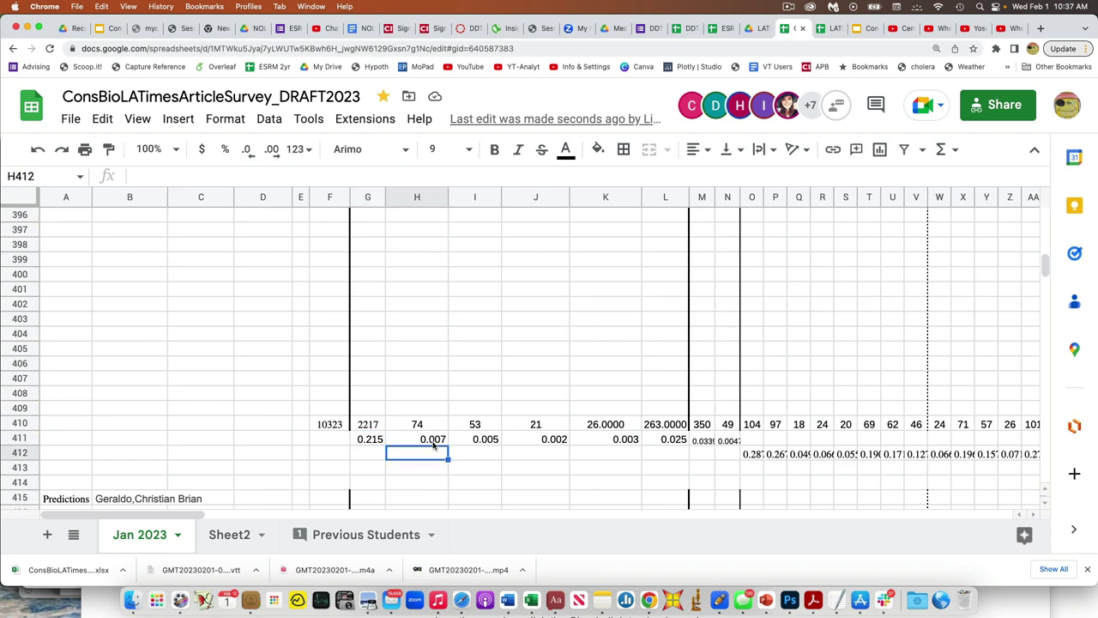
pyautogui.click(433, 440)
pyautogui.press('Right')
pyautogui.press('Right')
pyautogui.press('Left')
pyautogui.press('Left')
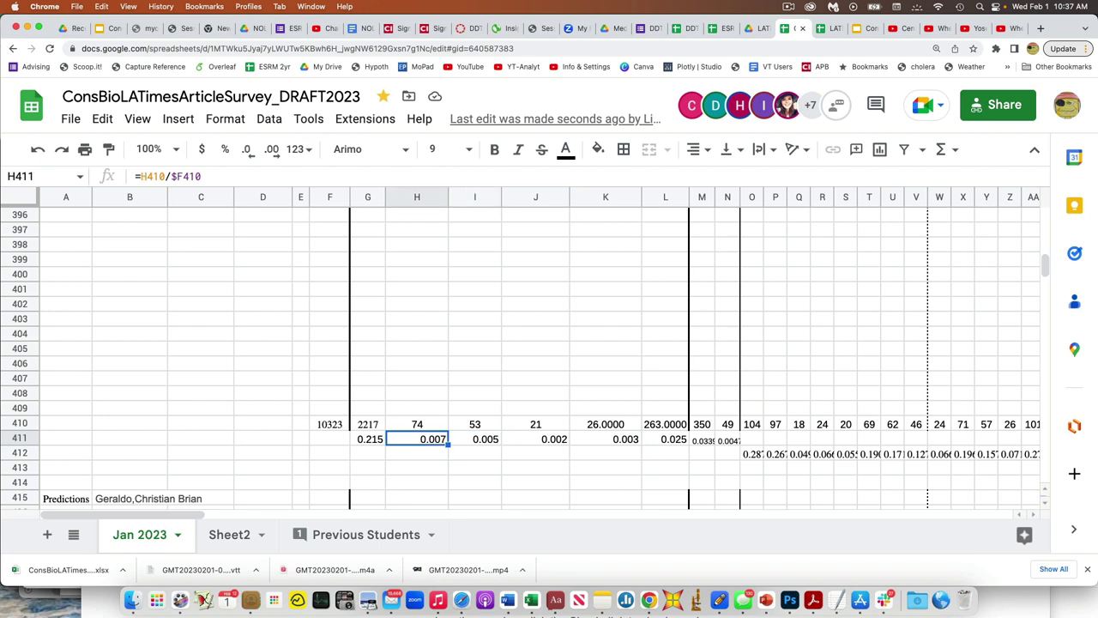
pyautogui.press('Right')
pyautogui.press('Right')
pyautogui.press('Right')
pyautogui.press('Right')
pyautogui.press('Right')
pyautogui.press('Left')
pyautogui.press('Left')
pyautogui.press('Left')
pyautogui.press('Left')
pyautogui.press('Left')
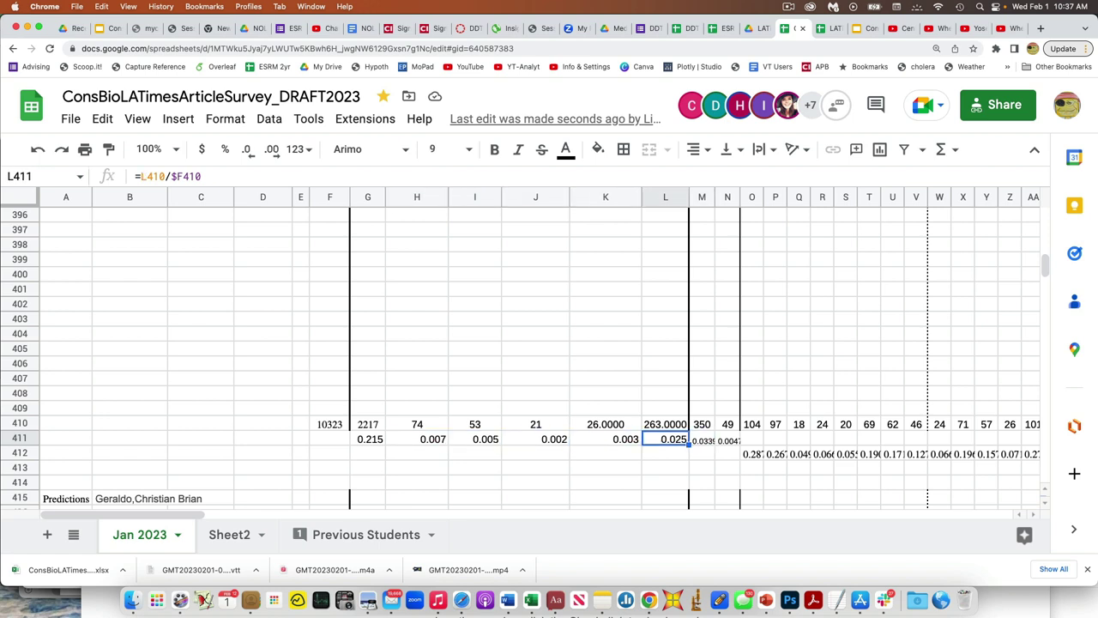
pyautogui.press('Right')
pyautogui.press('Right')
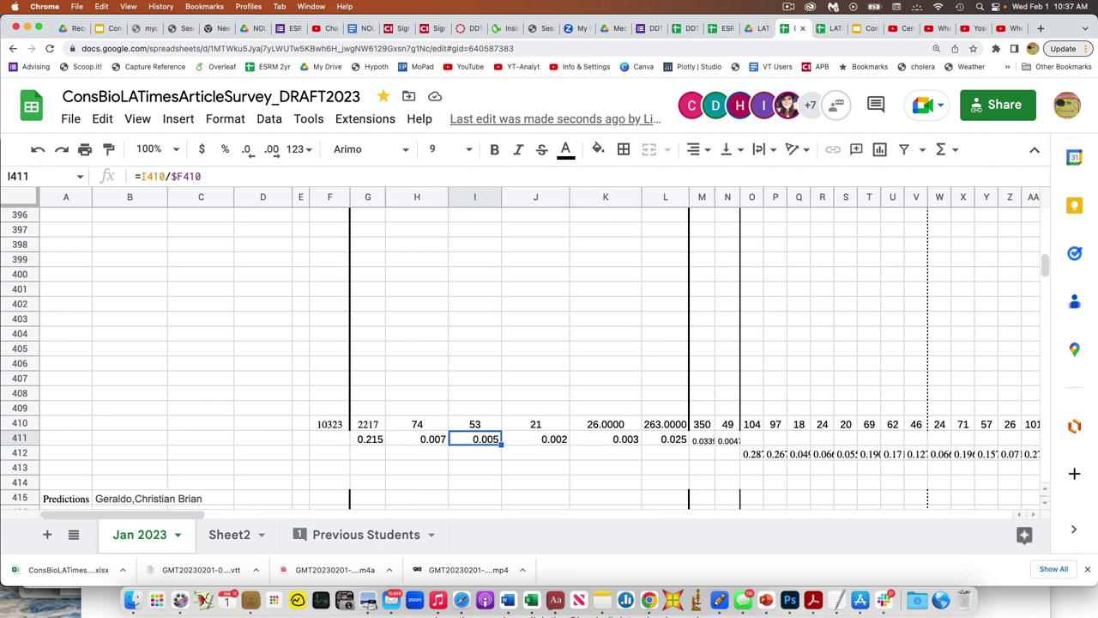
pyautogui.press('Left')
pyautogui.press('Right')
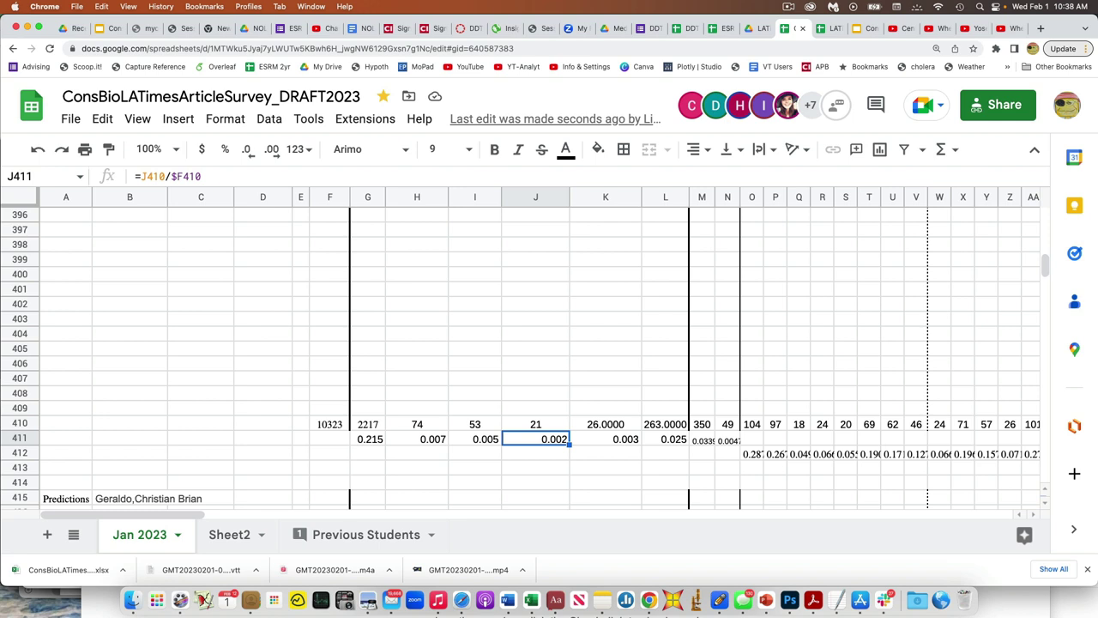
# Review the Raw Totals by issue date from row 426 down against the overall totals in rows 410 to 412
pyautogui.scroll(-5, 521, 356)
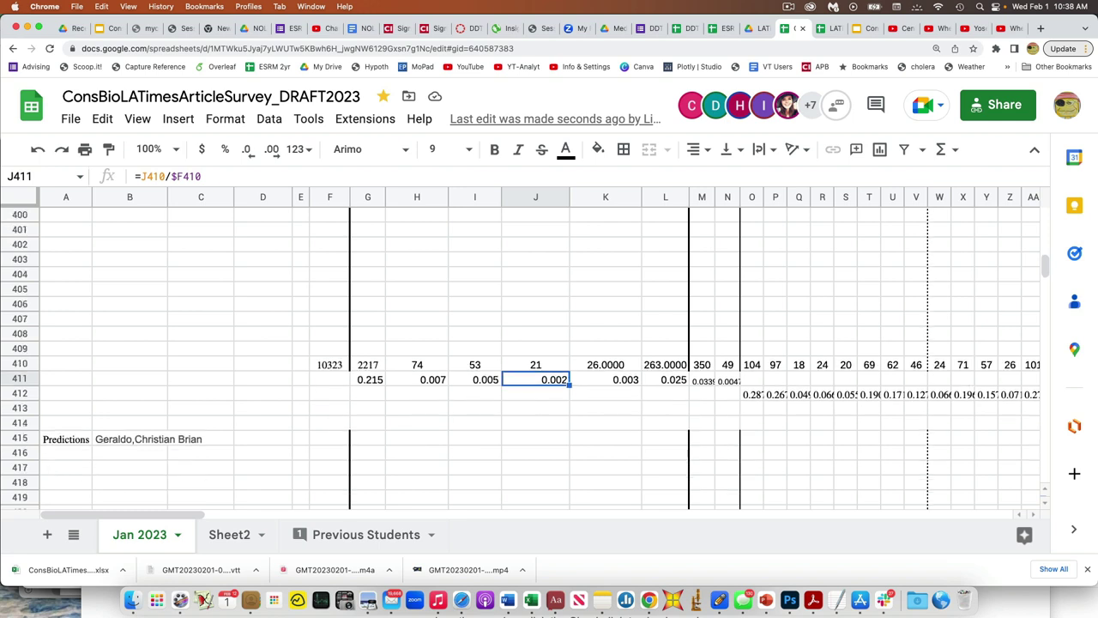
pyautogui.scroll(-5, 521, 357)
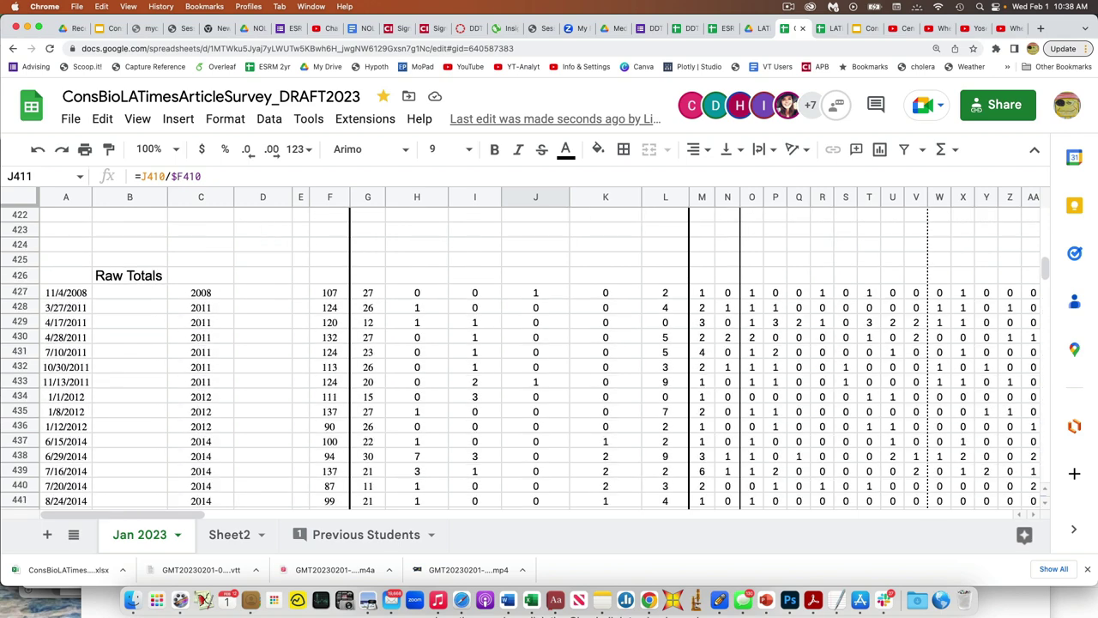
pyautogui.scroll(7, 314, 407)
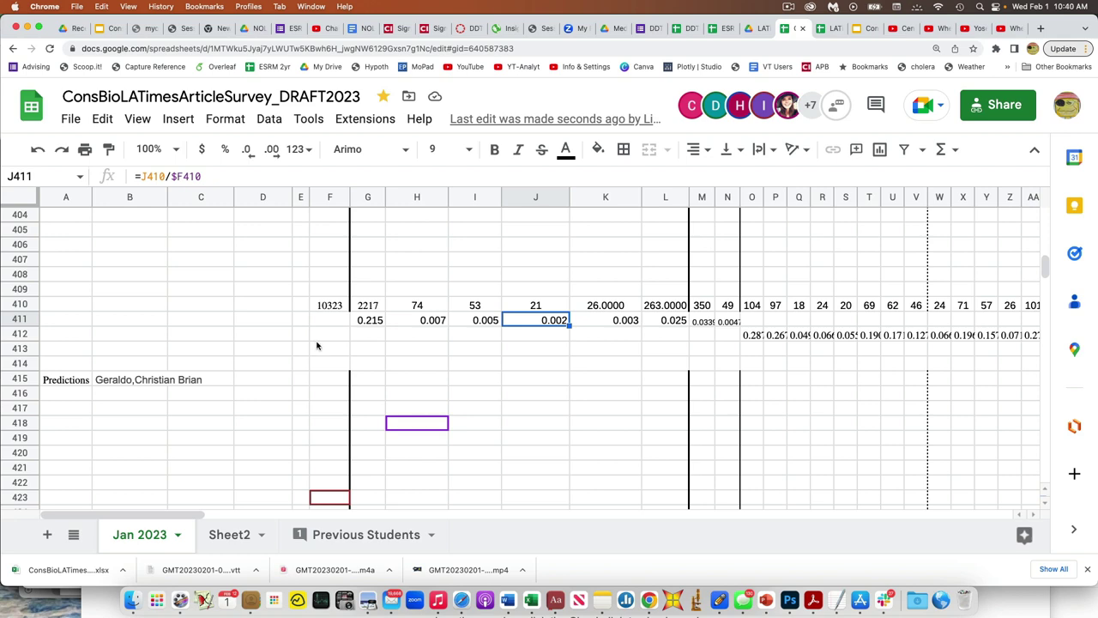
pyautogui.scroll(-5, 317, 346)
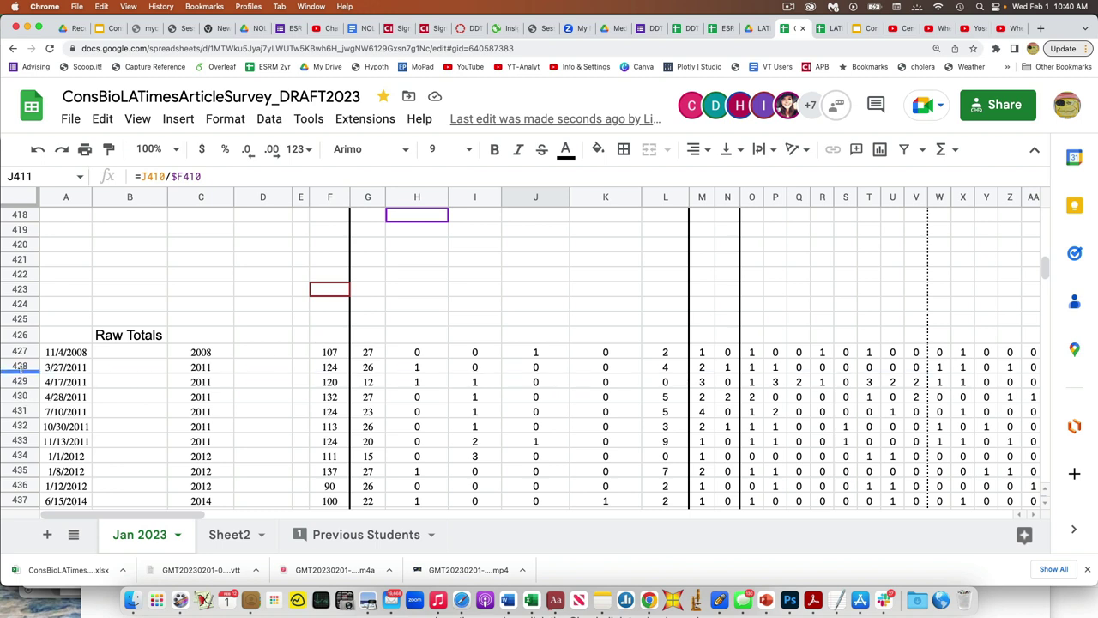
# Compare the Raw Totals rows for the 3/27/2011 and 4/17/2011 issues with the individual student entries higher up
pyautogui.click(19, 366)
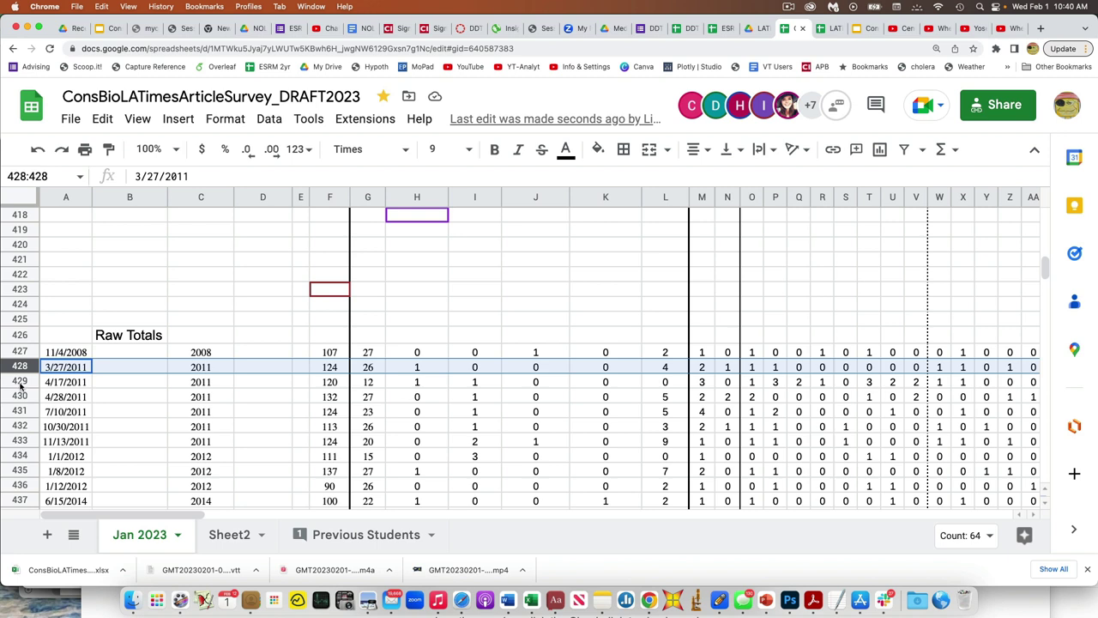
pyautogui.click(19, 381)
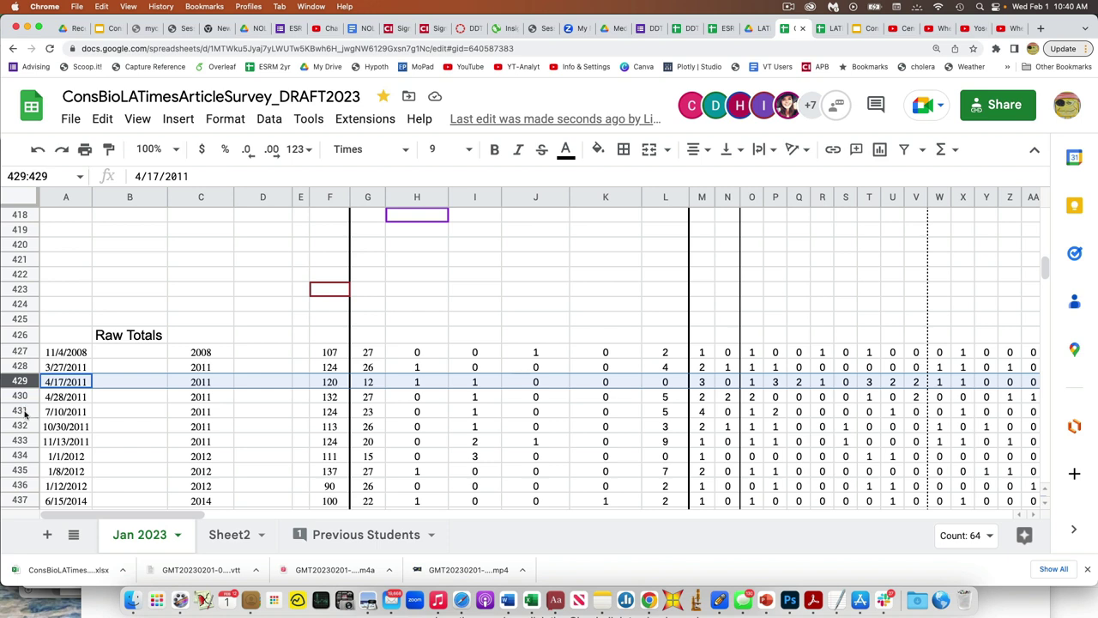
pyautogui.scroll(2, 373, 345)
pyautogui.scroll(20, 372, 345)
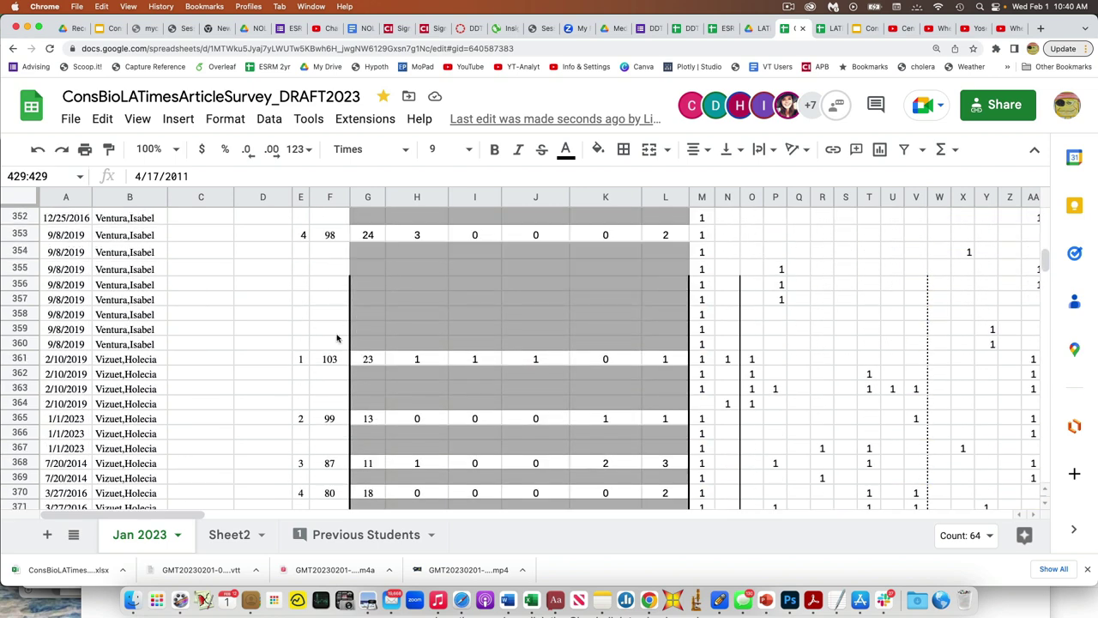
# Inspect the Total Articles sum formula in F410 and the range of rows it adds
pyautogui.scroll(-9, 337, 338)
pyautogui.scroll(-6, 337, 338)
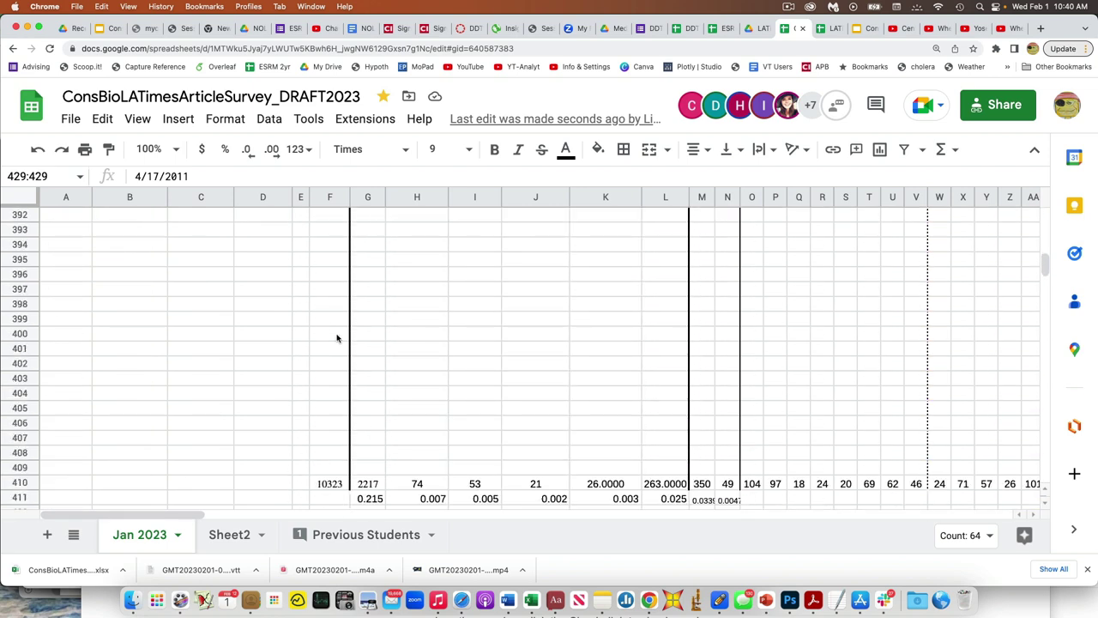
pyautogui.click(330, 394)
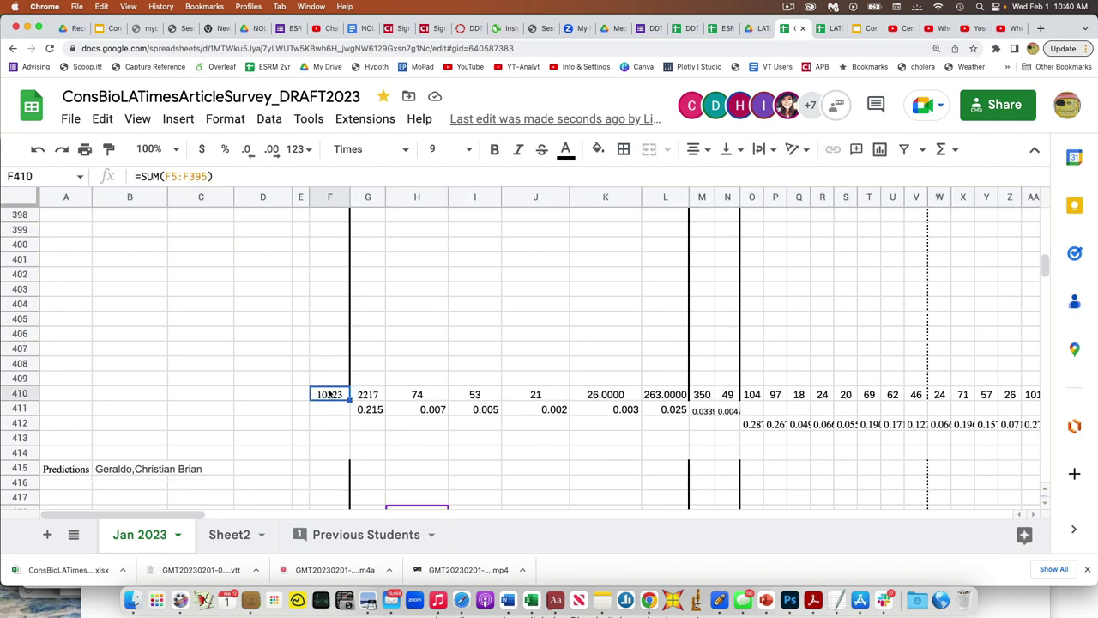
pyautogui.doubleClick(329, 393)
pyautogui.press('Return')
pyautogui.moveTo(330, 409); pyautogui.dragTo(305, 442)
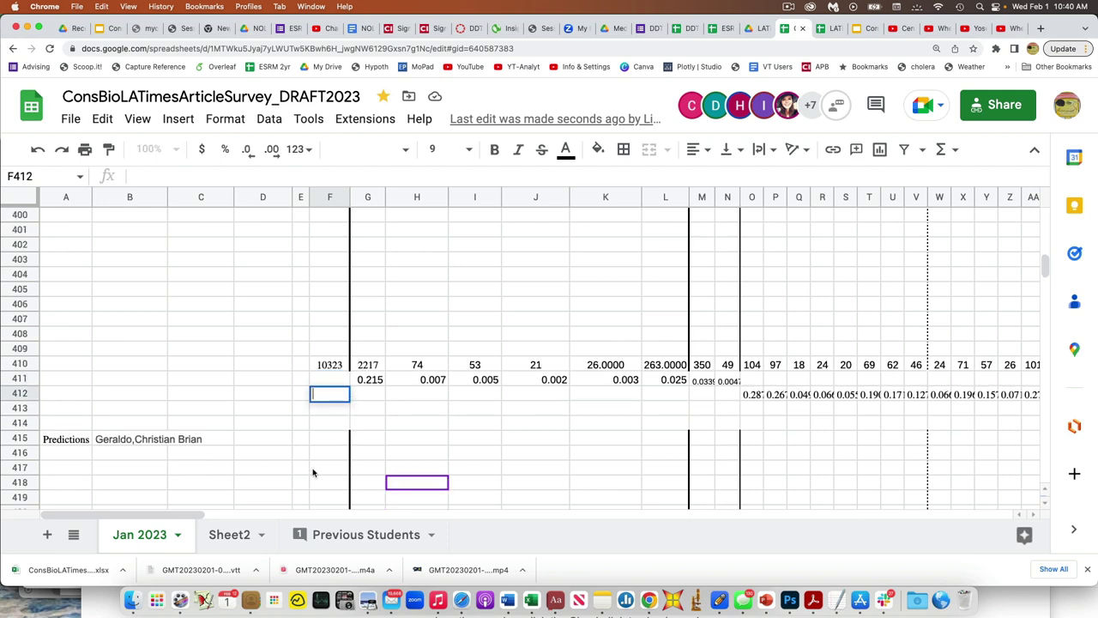
# Inspect the SUMIF formulas for Total Articles per issue date in the Raw Totals, F427 through F429
pyautogui.scroll(-2, 315, 468)
pyautogui.scroll(-5, 313, 470)
pyautogui.click(329, 292)
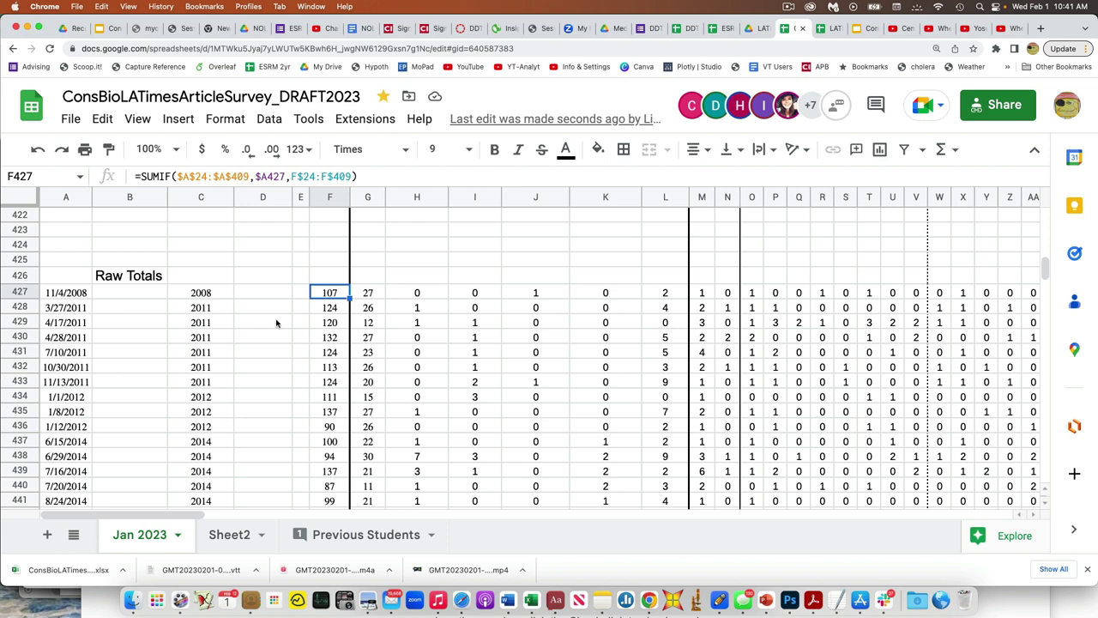
pyautogui.click(276, 322)
pyautogui.press('Right')
pyautogui.press('Right')
pyautogui.press('Up')
pyautogui.press('Up')
pyautogui.press('Down')
pyautogui.press('Down')
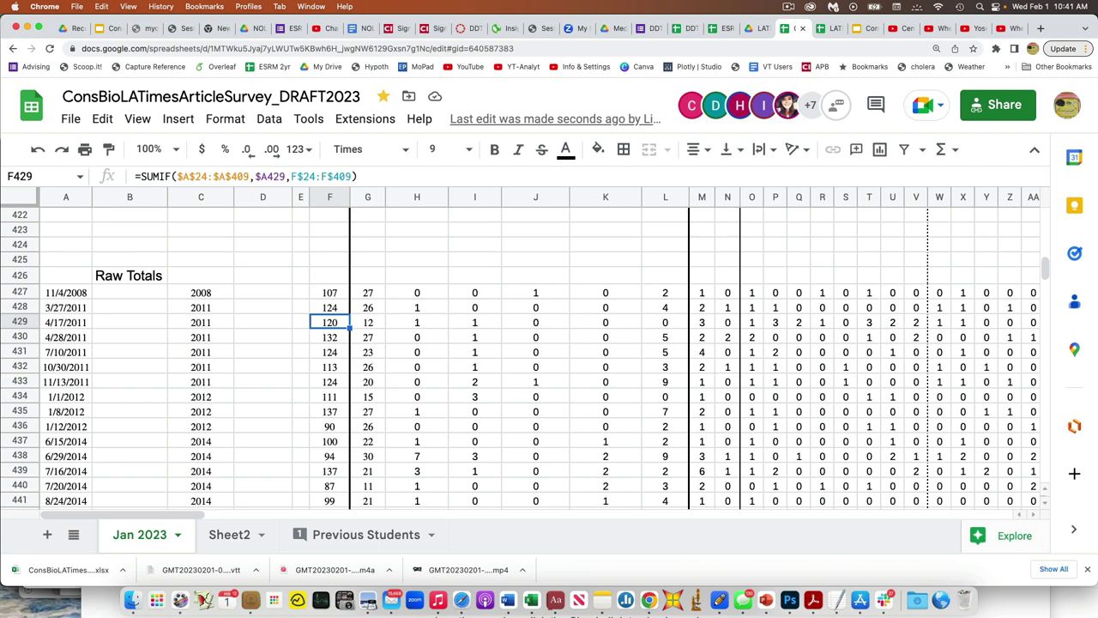
# Inspect the Proportions of All formulas for the 11/4/2008 issue, Total Articles in F528 and Sports in G528
pyautogui.scroll(-14, 520, 359)
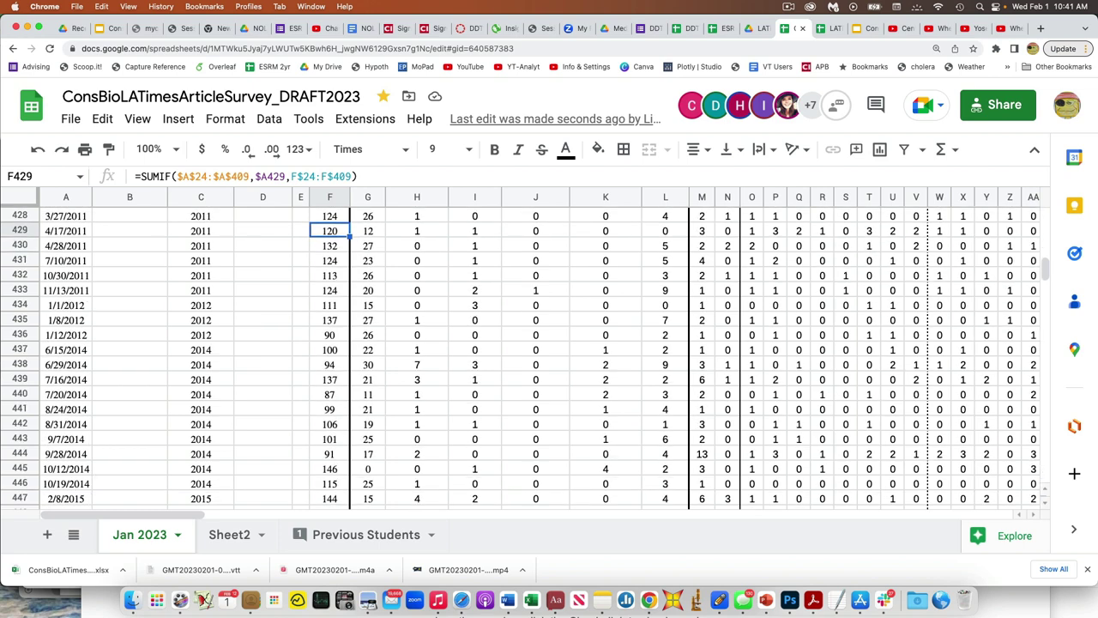
pyautogui.scroll(-19, 520, 358)
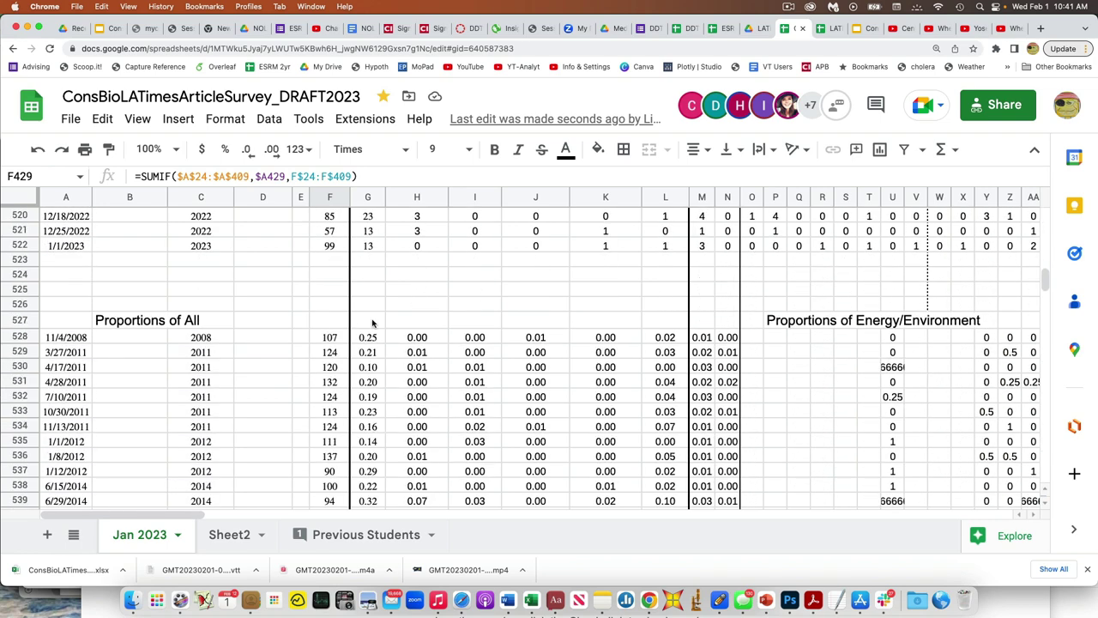
pyautogui.click(332, 339)
pyautogui.scroll(-4, 332, 338)
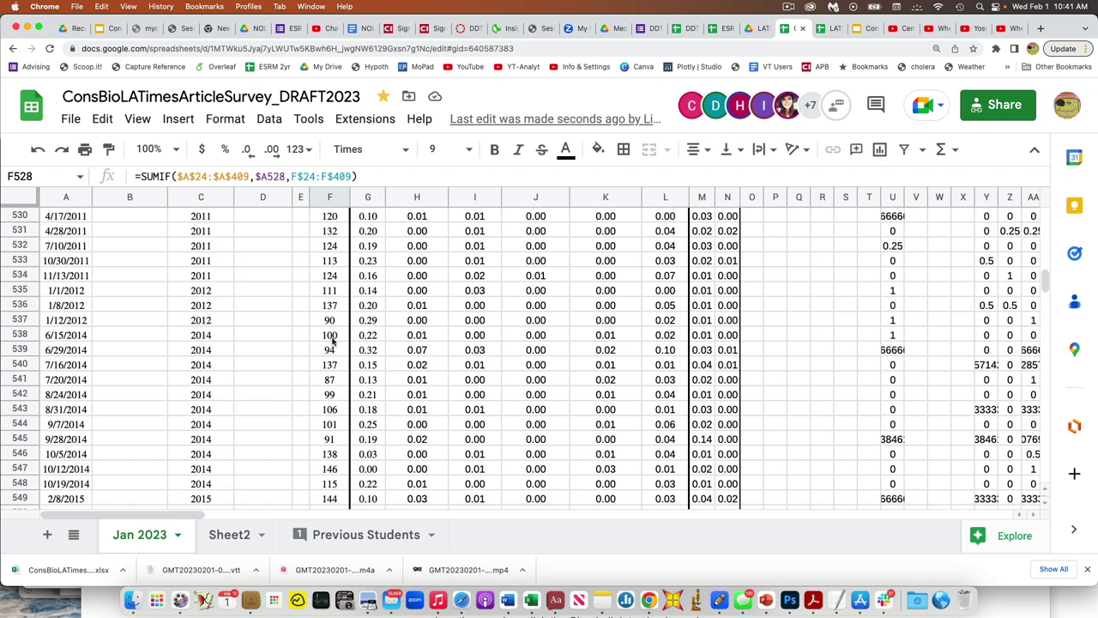
pyautogui.scroll(3, 333, 341)
pyautogui.click(376, 280)
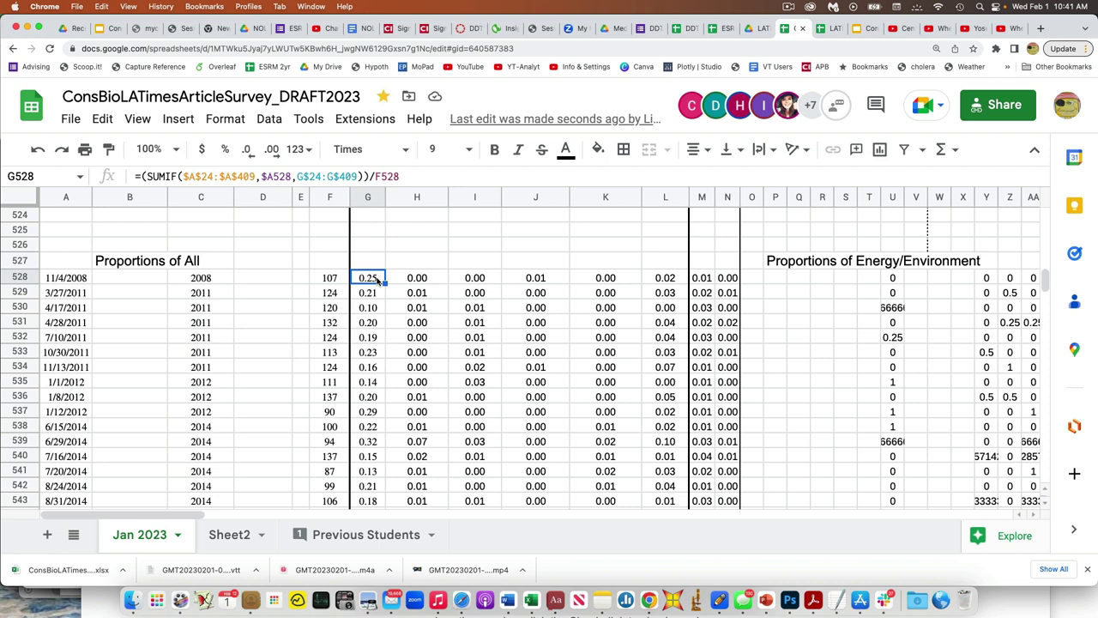
# Check the YEAR formulas that derive the year from the issue date in the Proportions of All block, C529 through C549
pyautogui.click(193, 297)
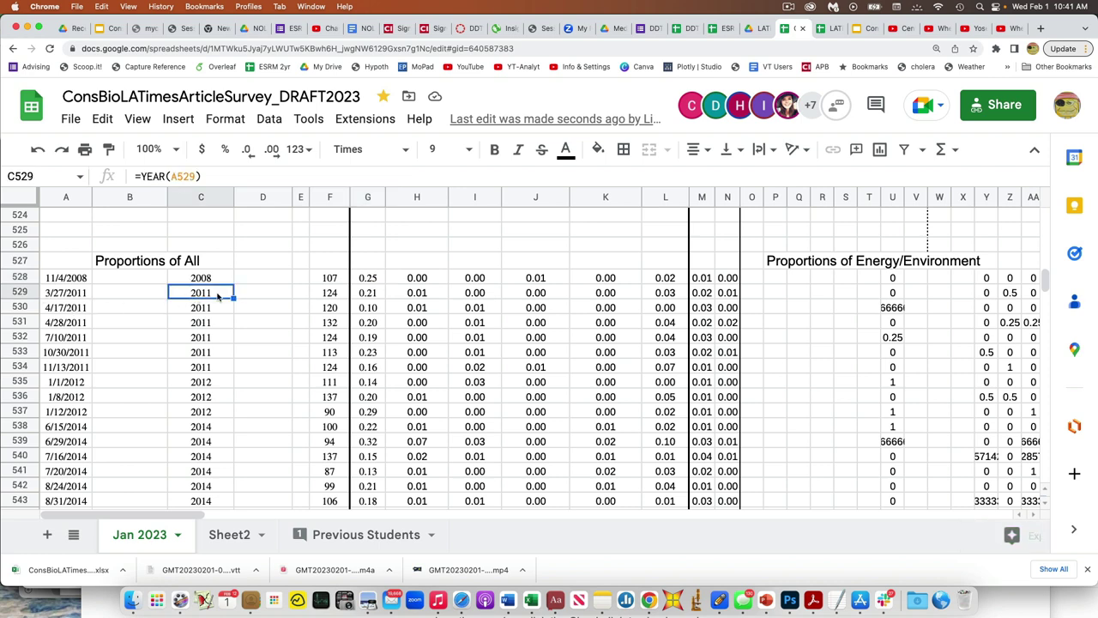
pyautogui.press('Down')
pyautogui.press('Down')
pyautogui.press('Down')
pyautogui.press('Down')
pyautogui.press('Down')
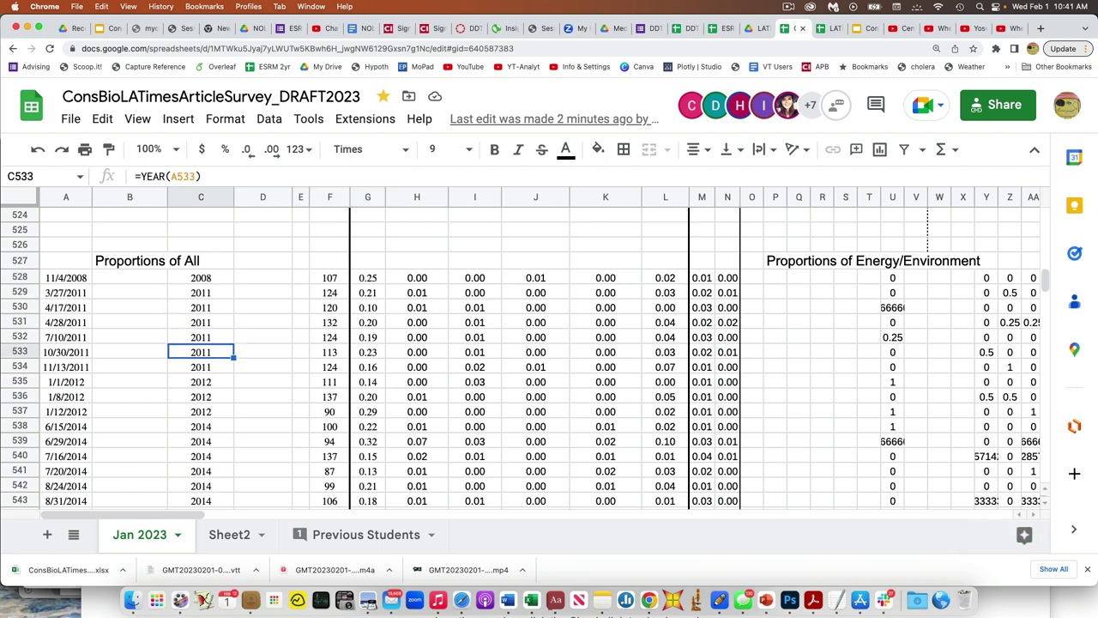
pyautogui.press('Down')
pyautogui.press('Down')
pyautogui.press('Down')
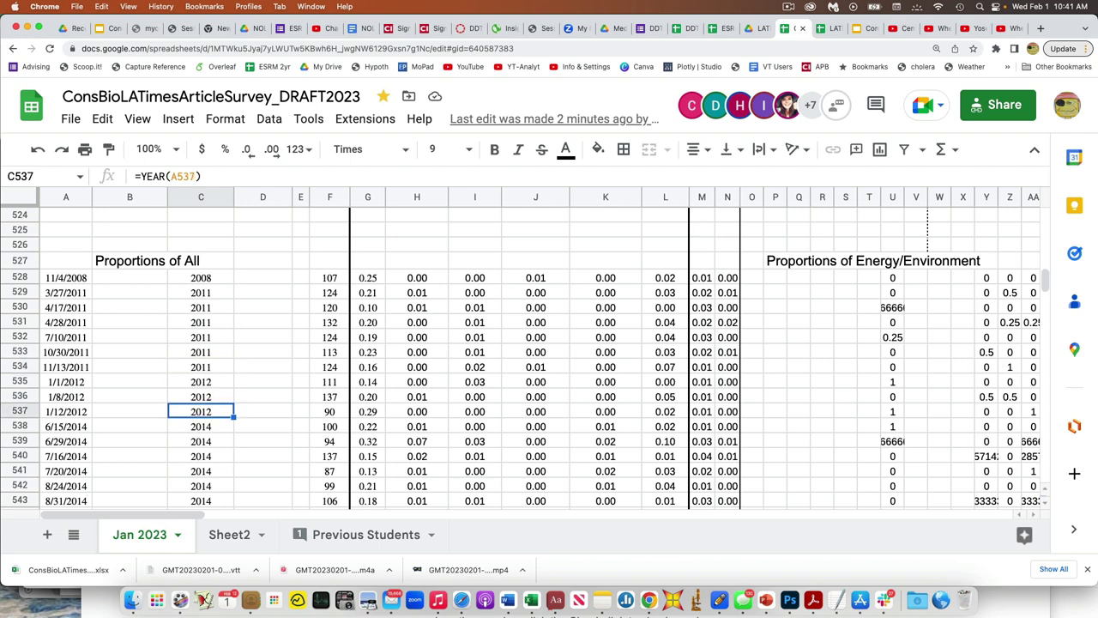
pyautogui.press('Down')
pyautogui.press('Down')
pyautogui.press('Down')
pyautogui.press('Down')
pyautogui.press('Down')
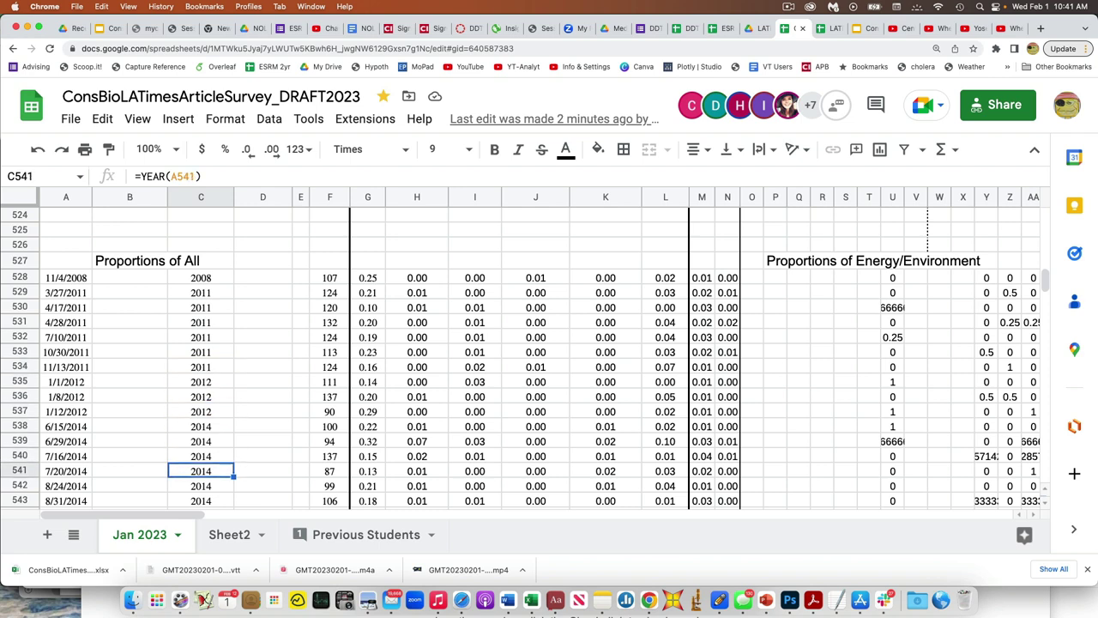
pyautogui.press('Down')
pyautogui.press('Down')
pyautogui.press('Down')
pyautogui.press('Down')
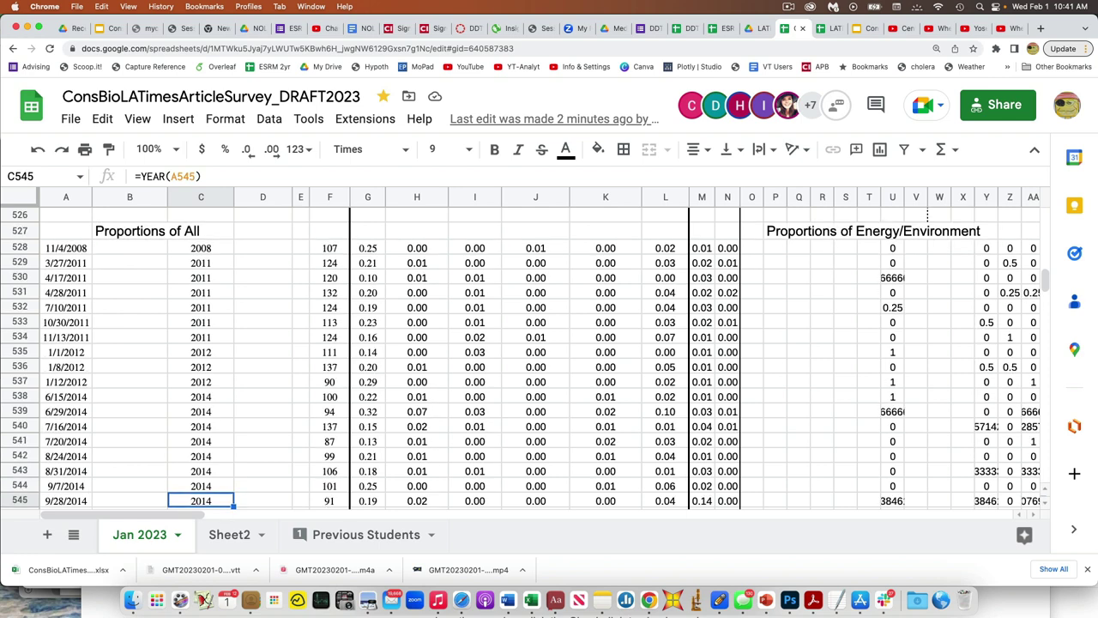
pyautogui.press('Down')
pyautogui.press('Down')
pyautogui.press('Down')
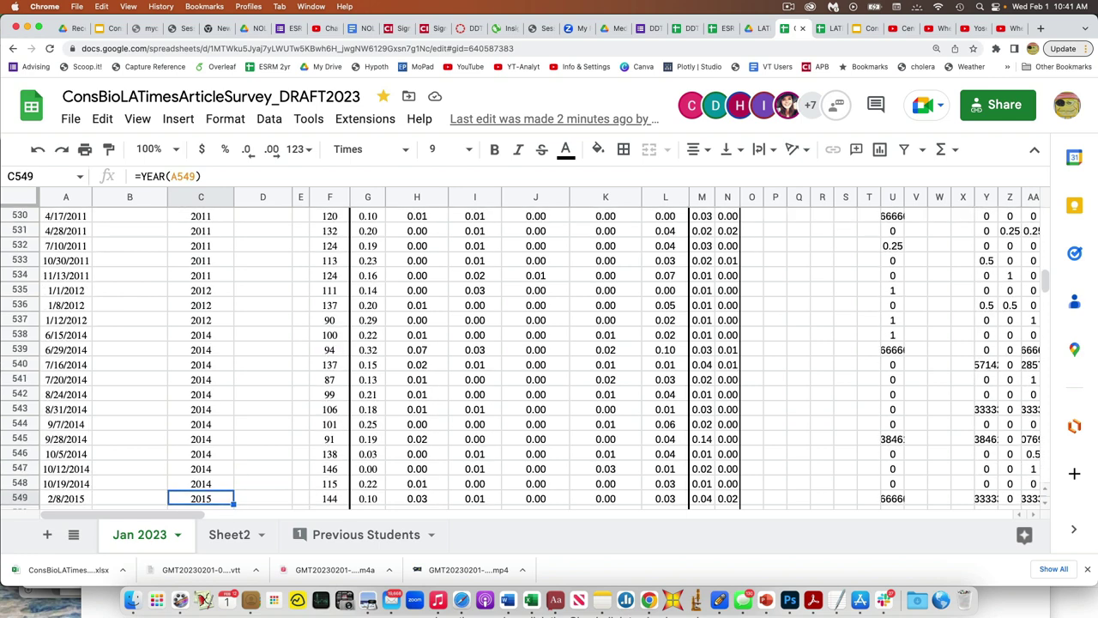
pyautogui.press('Up')
pyautogui.press('Up')
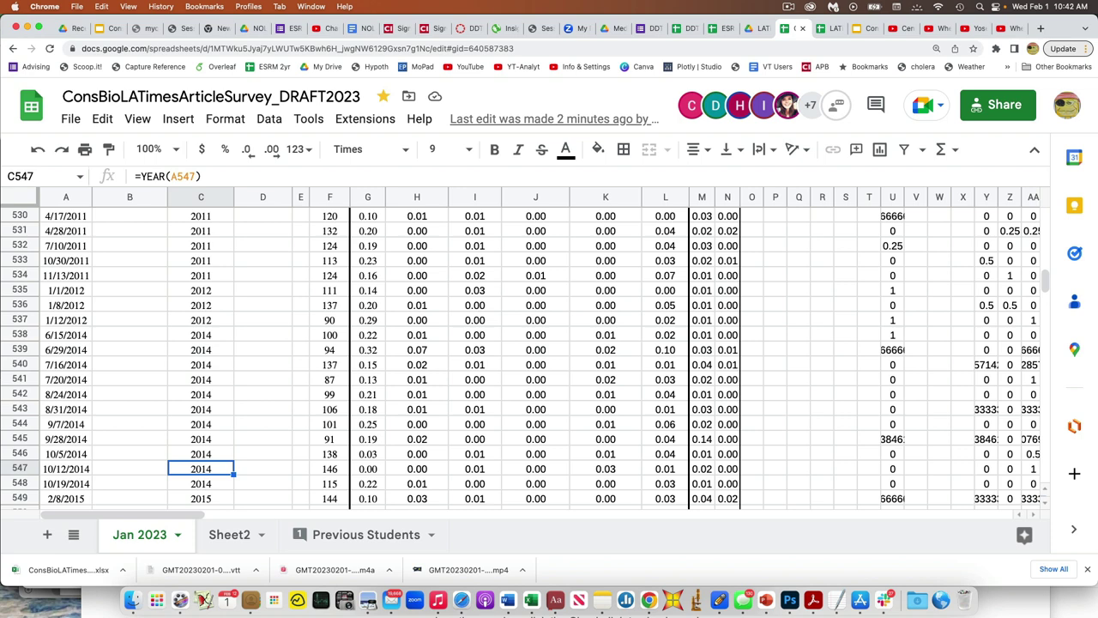
# Review the Proportions of All rows and check the Total Articles SUMIF formulas in F547 and F541
pyautogui.scroll(1, 520, 360)
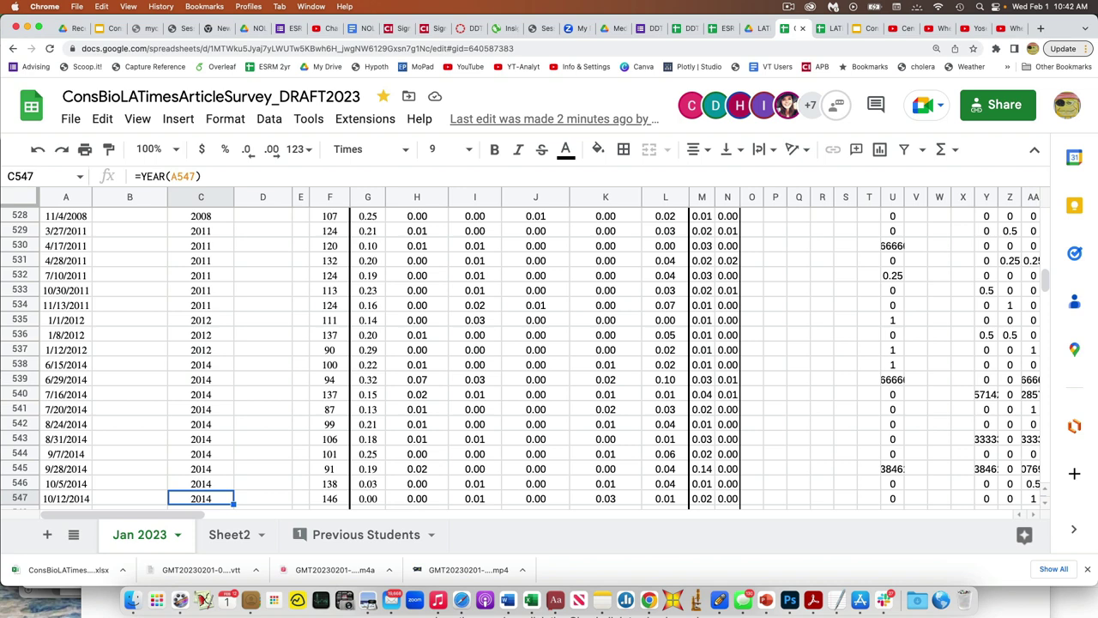
pyautogui.scroll(2, 333, 336)
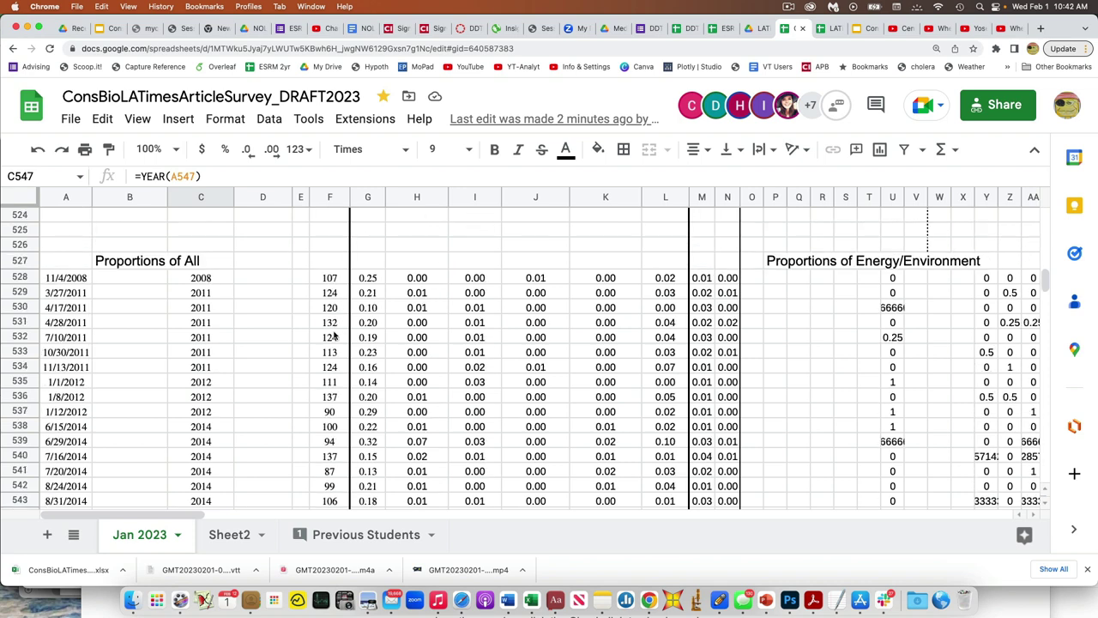
pyautogui.scroll(-1, 334, 336)
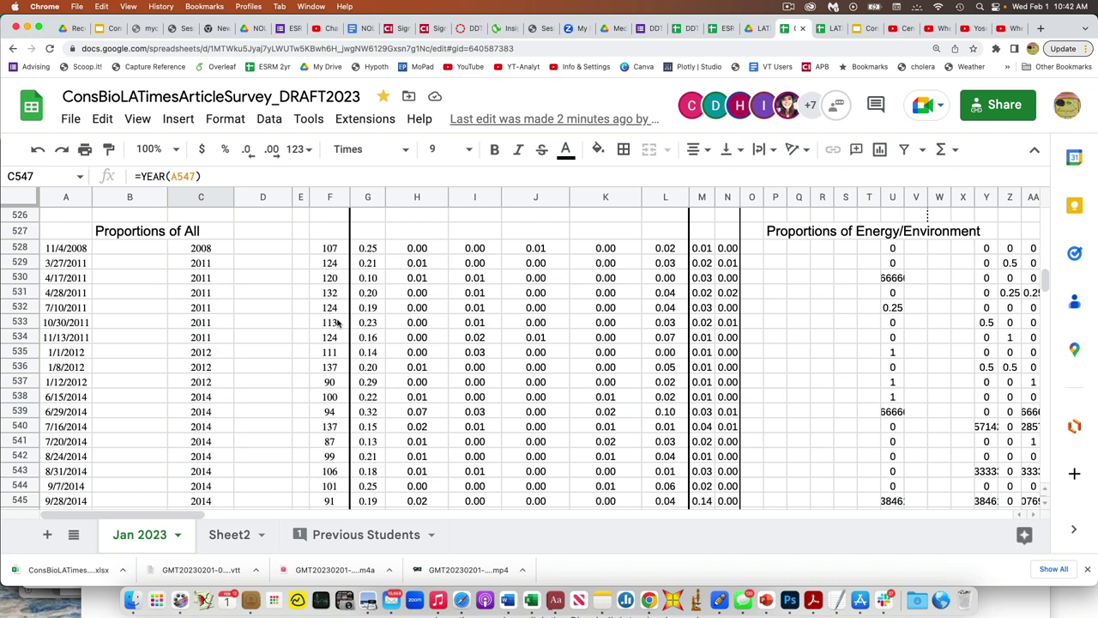
pyautogui.scroll(-3, 339, 322)
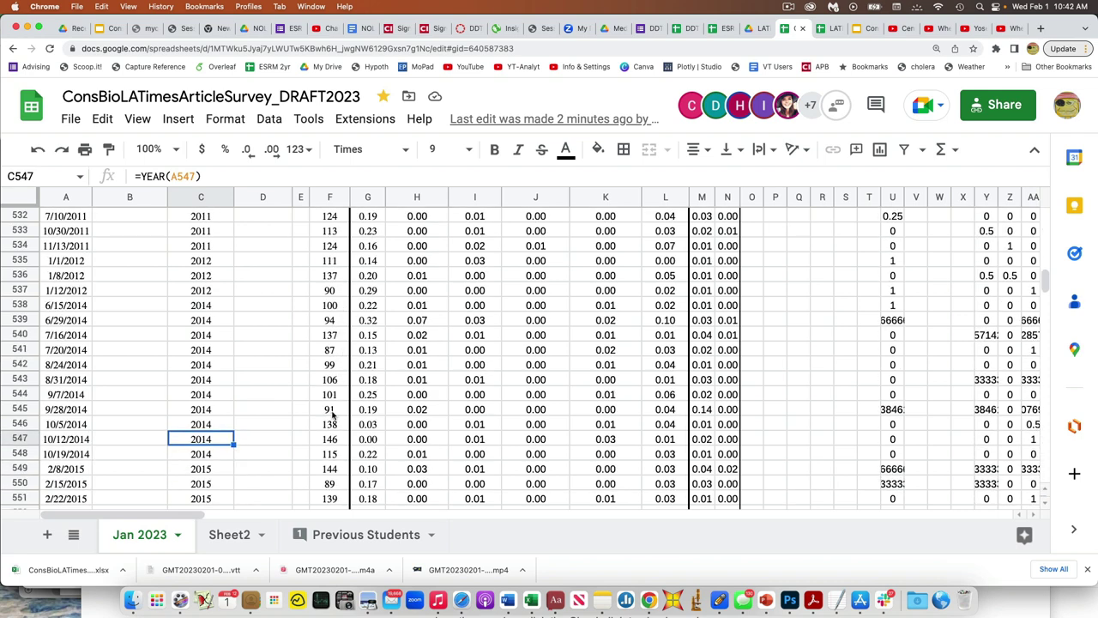
pyautogui.click(338, 442)
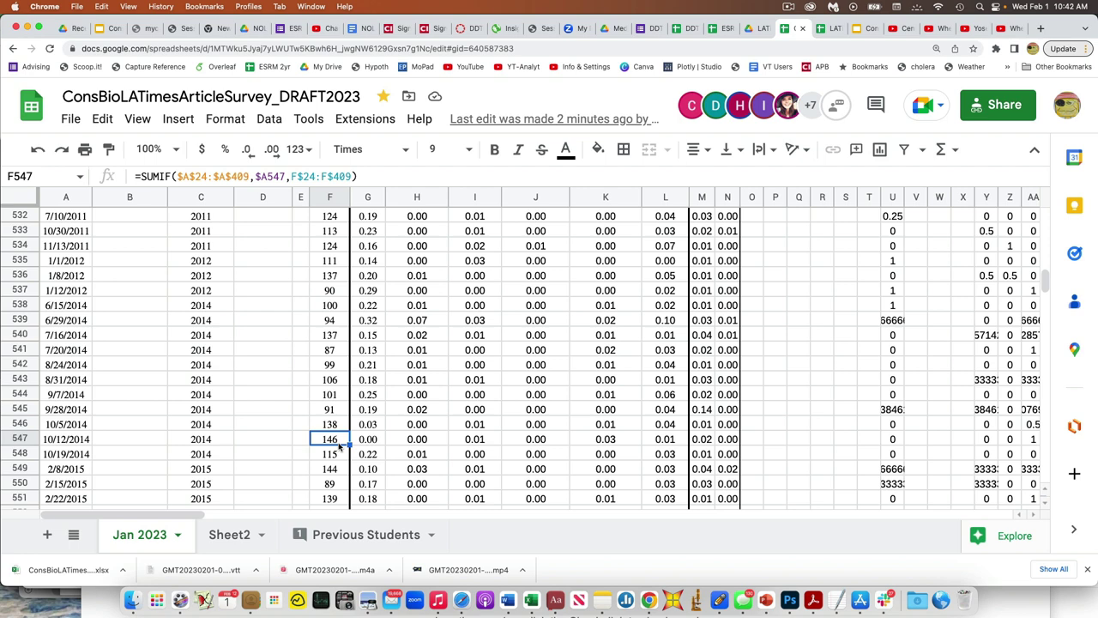
pyautogui.scroll(-1, 339, 445)
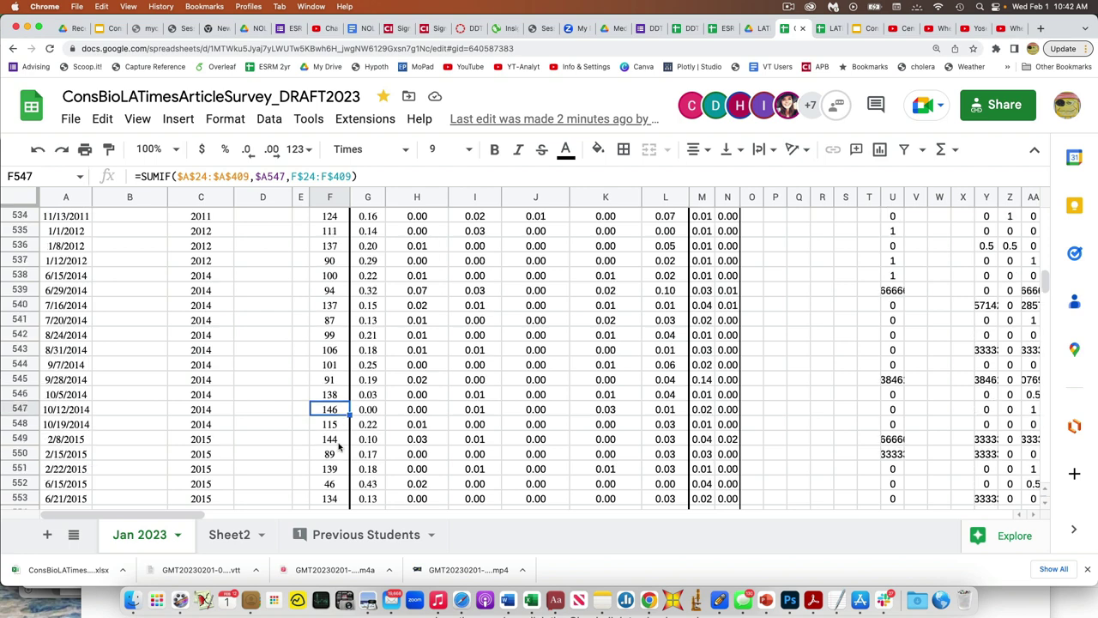
pyautogui.click(341, 321)
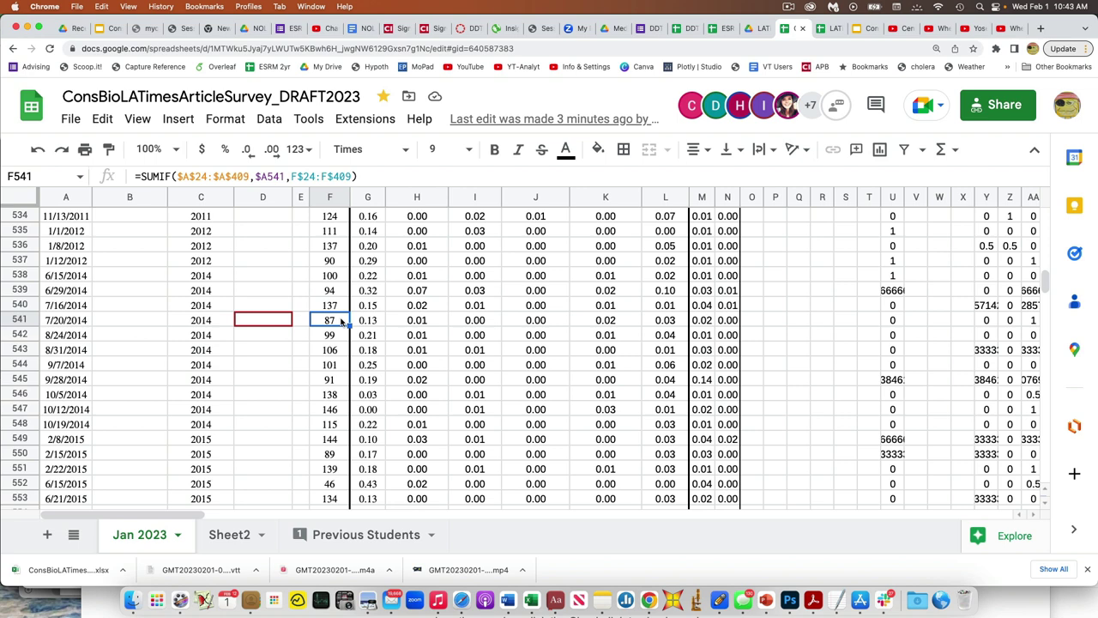
# Examine the individual student entries around rows 334 to 366 that feed the per-issue totals
pyautogui.scroll(20, 340, 321)
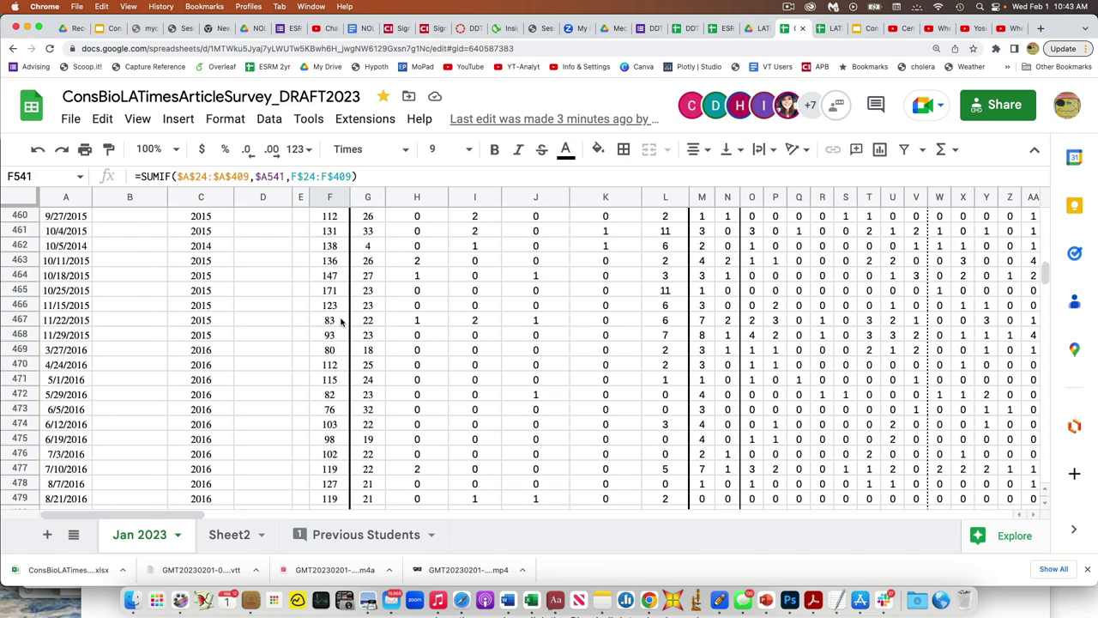
pyautogui.scroll(3, 341, 320)
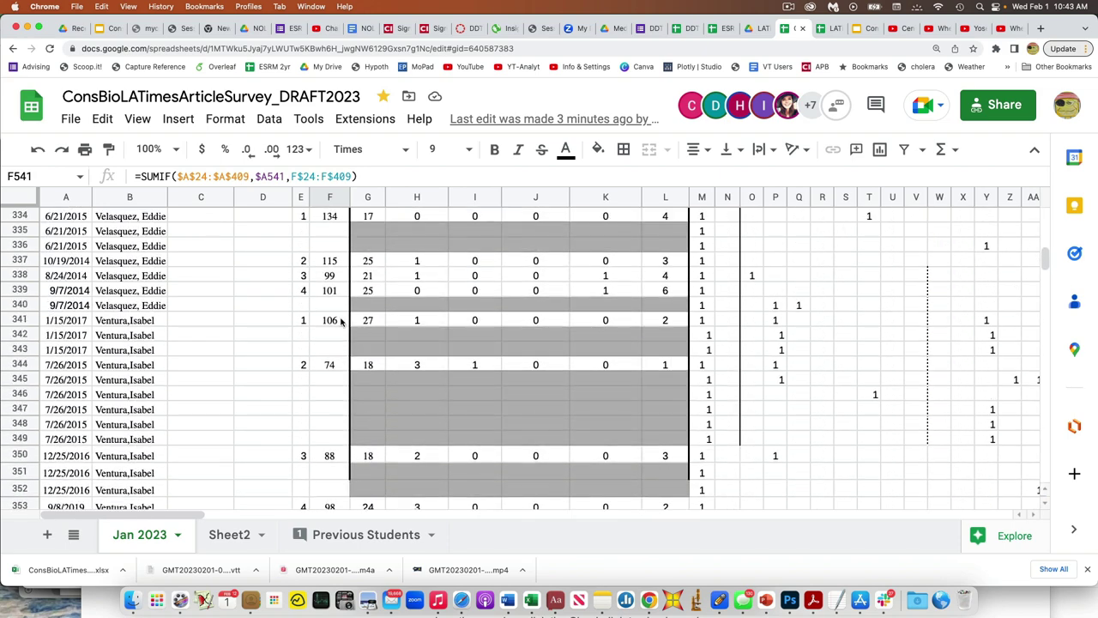
pyautogui.scroll(-3, 343, 318)
pyautogui.scroll(-1, 397, 404)
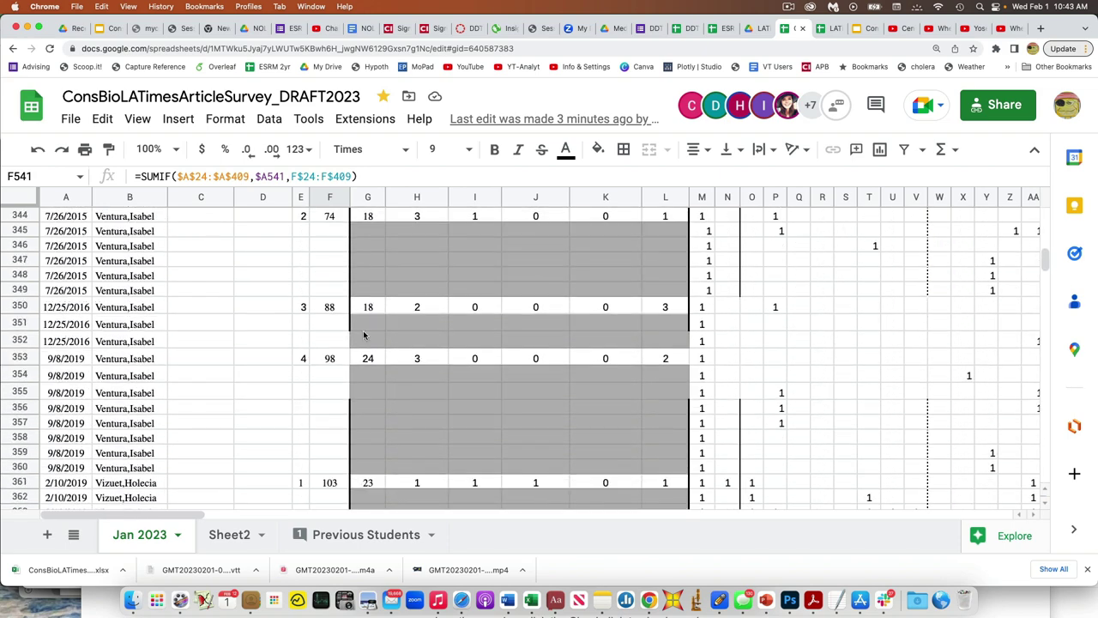
pyautogui.scroll(-1, 369, 344)
pyautogui.scroll(-1, 369, 343)
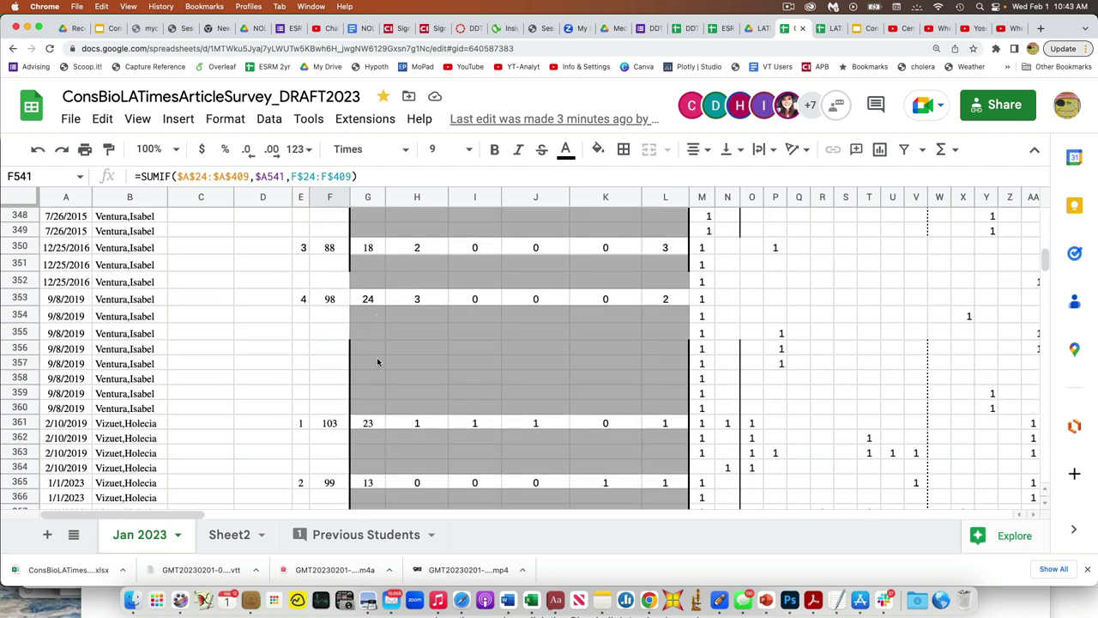
pyautogui.scroll(5, 377, 362)
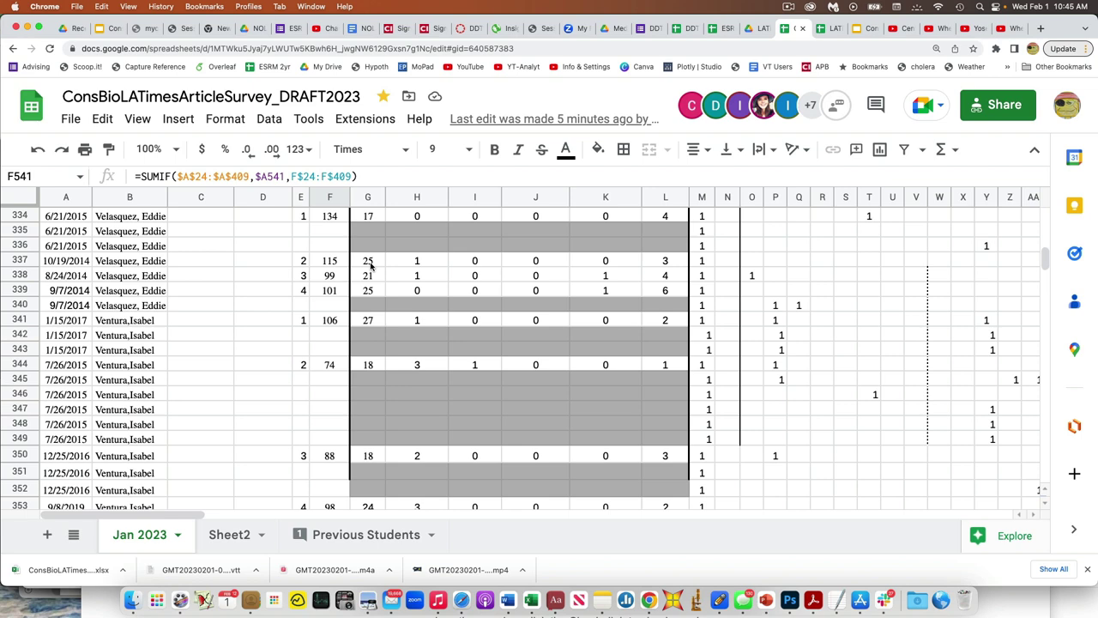
# Return to the survey's column headers and select the "What was updated?" header in D4
pyautogui.scroll(15, 206, 261)
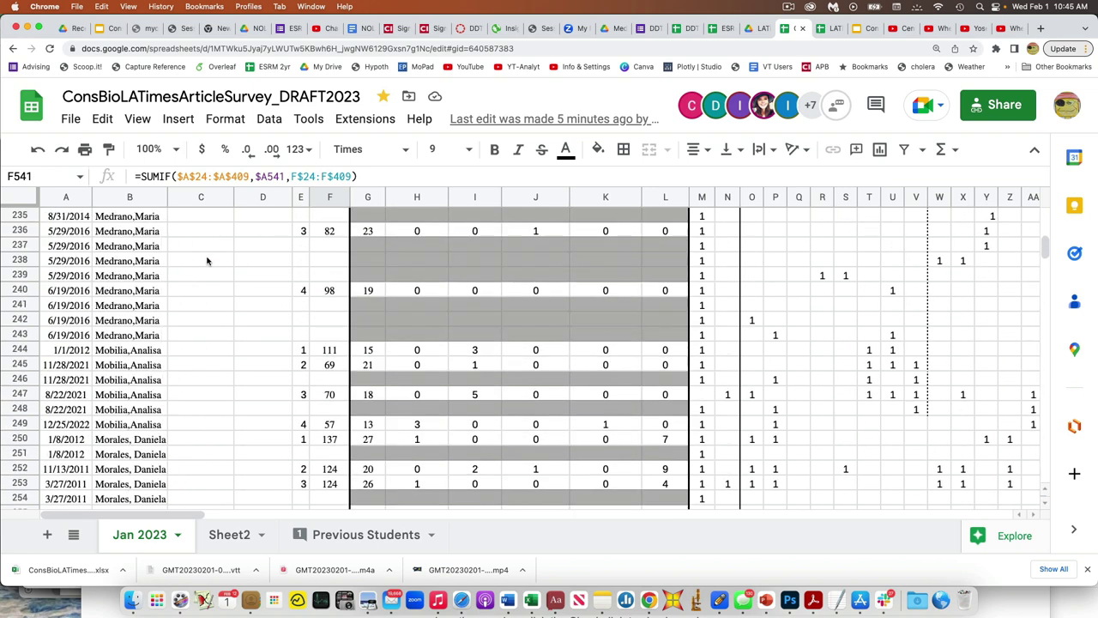
pyautogui.scroll(20, 207, 261)
pyautogui.hscroll(3, 207, 261)
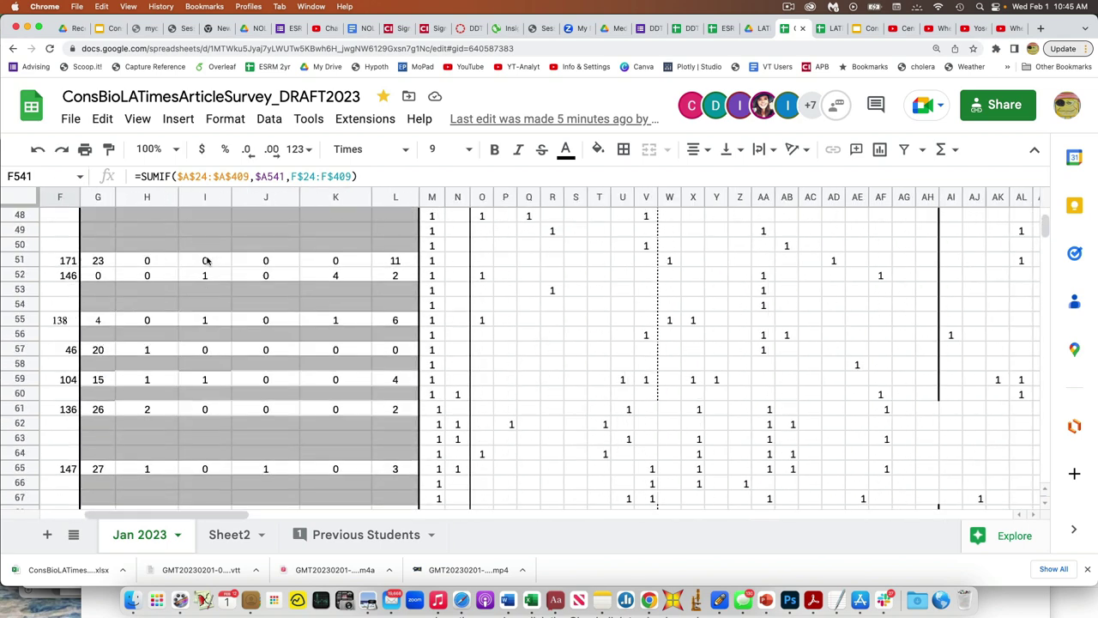
pyautogui.hscroll(-3, 206, 261)
pyautogui.scroll(8, 207, 261)
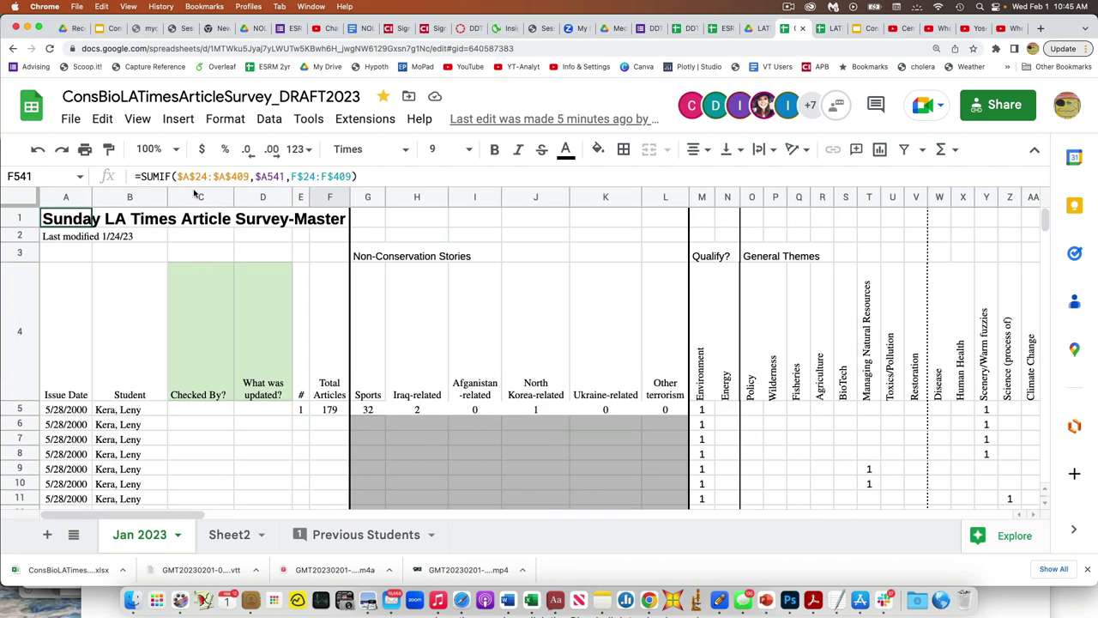
pyautogui.click(271, 364)
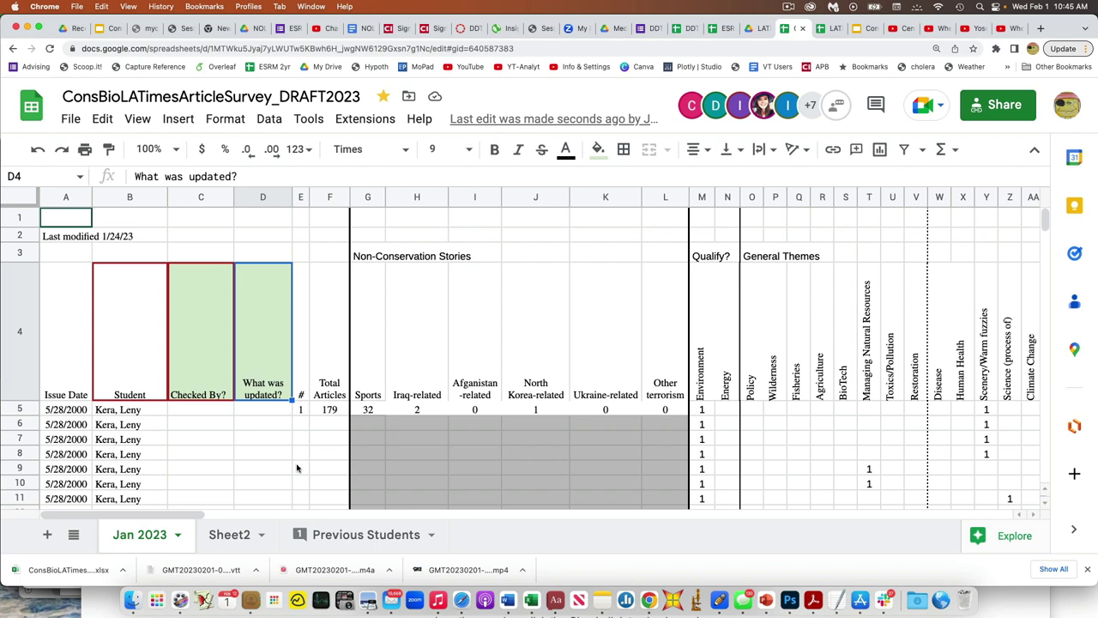
# Select rows 37 to 40, the entries for the 11/11/2018 issue, and examine them across to the article titles in column BN
pyautogui.hscroll(2, 296, 468)
pyautogui.scroll(-10, 297, 468)
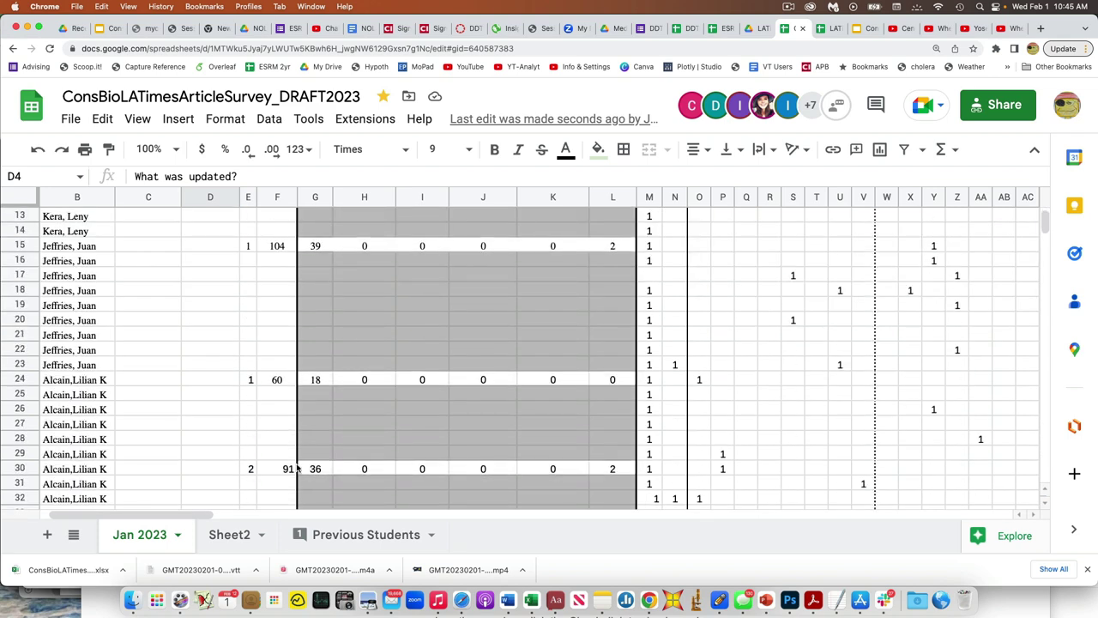
pyautogui.scroll(-3, 297, 468)
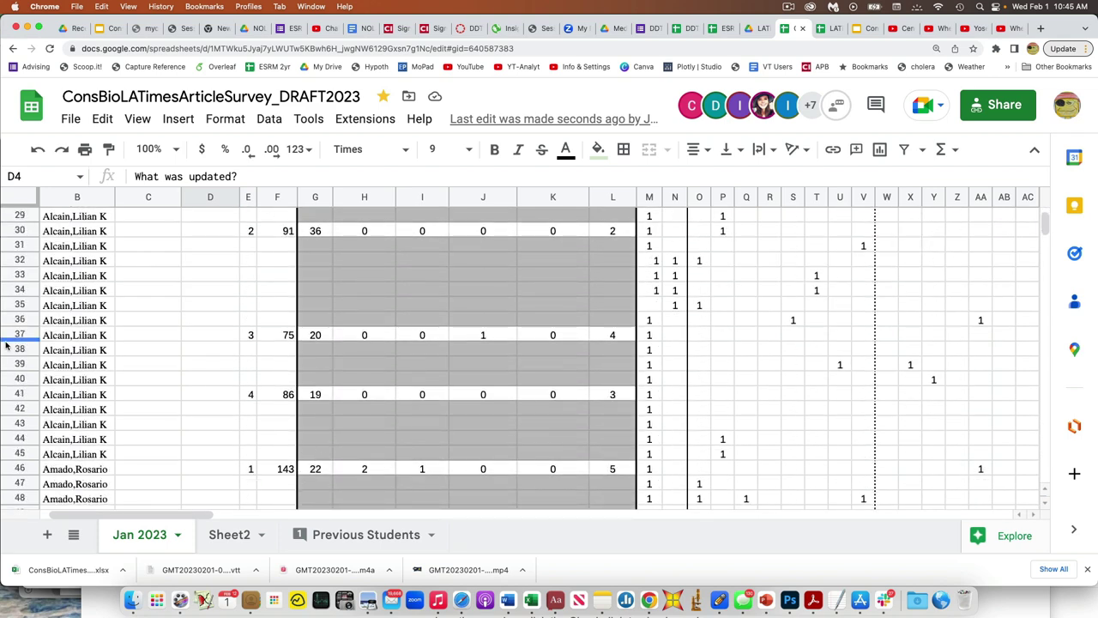
pyautogui.moveTo(10, 335); pyautogui.dragTo(12, 378)
pyautogui.hscroll(15, 199, 385)
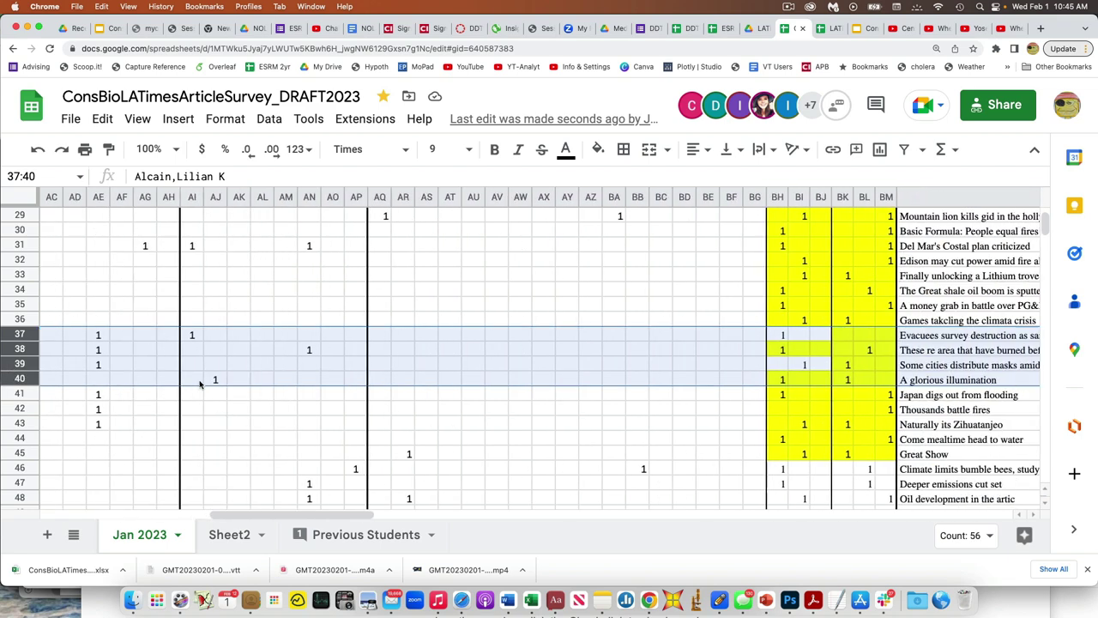
pyautogui.hscroll(1, 199, 384)
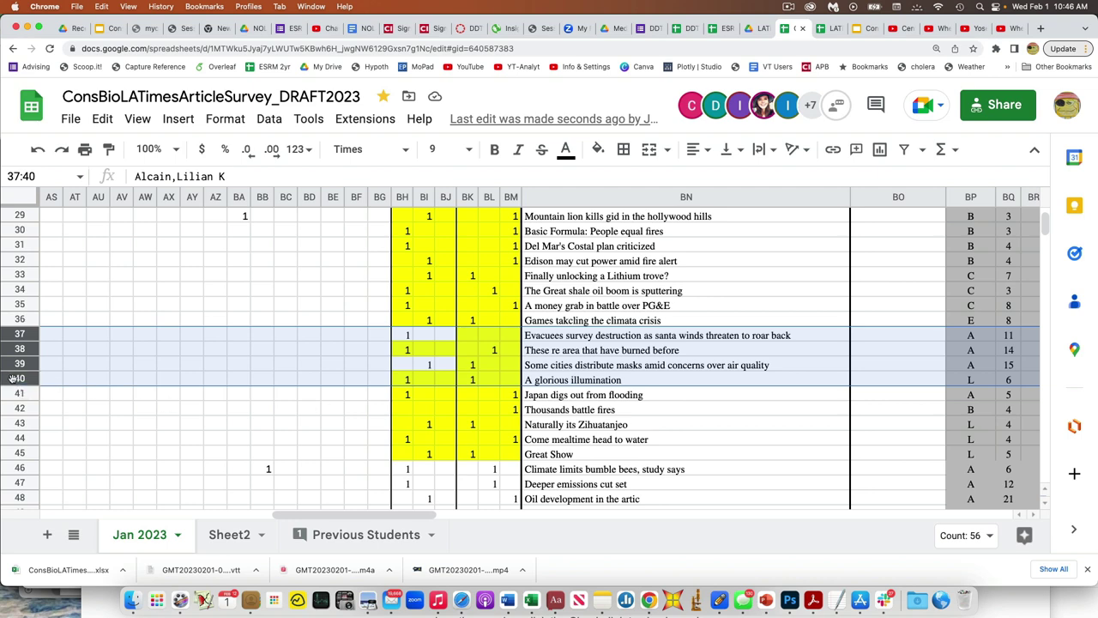
# Select row 40 to review that single article entry, and check the issue's Total Articles cell, F37
pyautogui.click(75, 398)
pyautogui.click(21, 379)
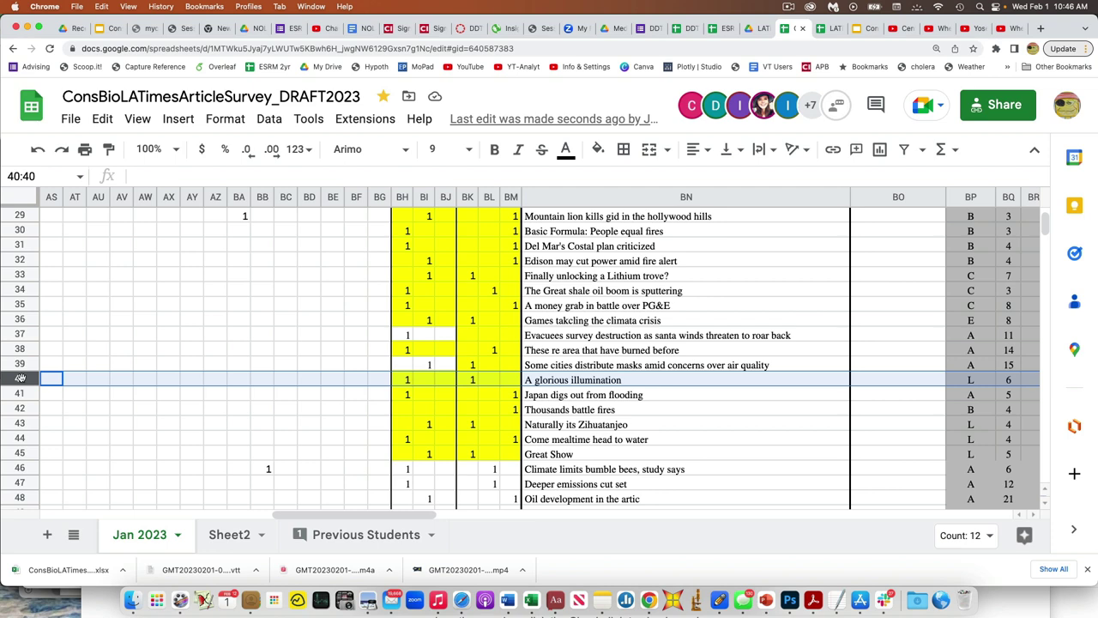
pyautogui.hscroll(-15, 20, 377)
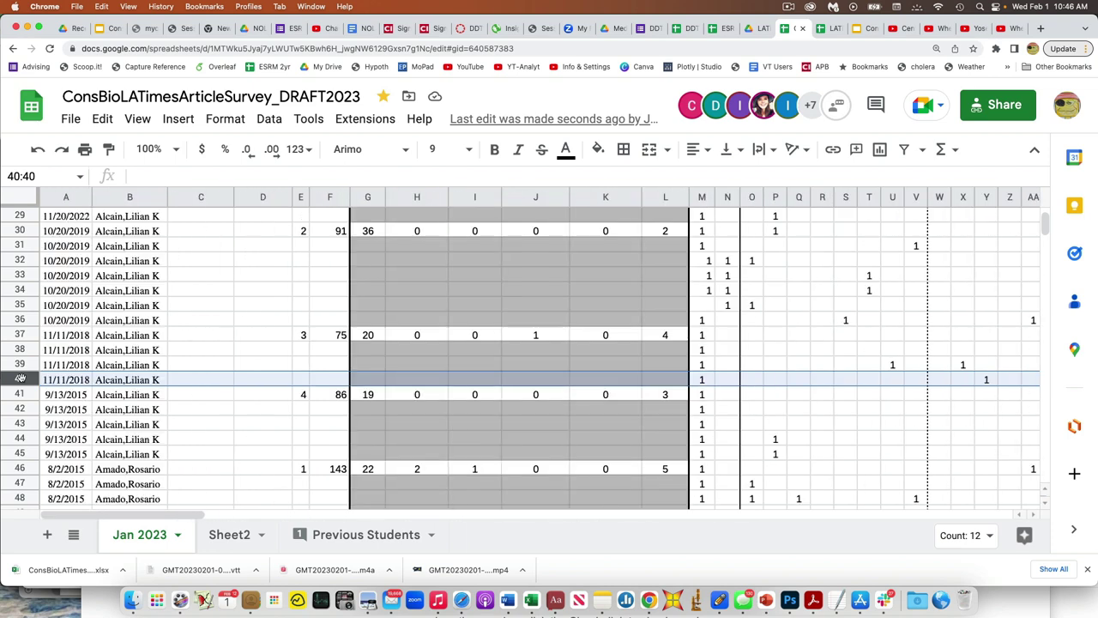
pyautogui.click(328, 339)
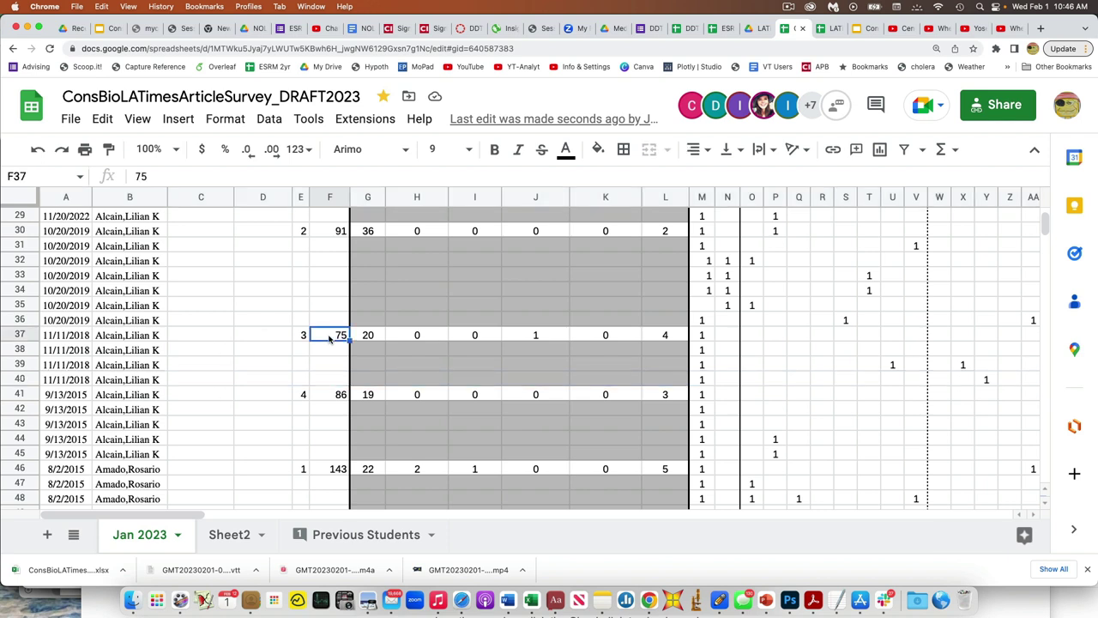